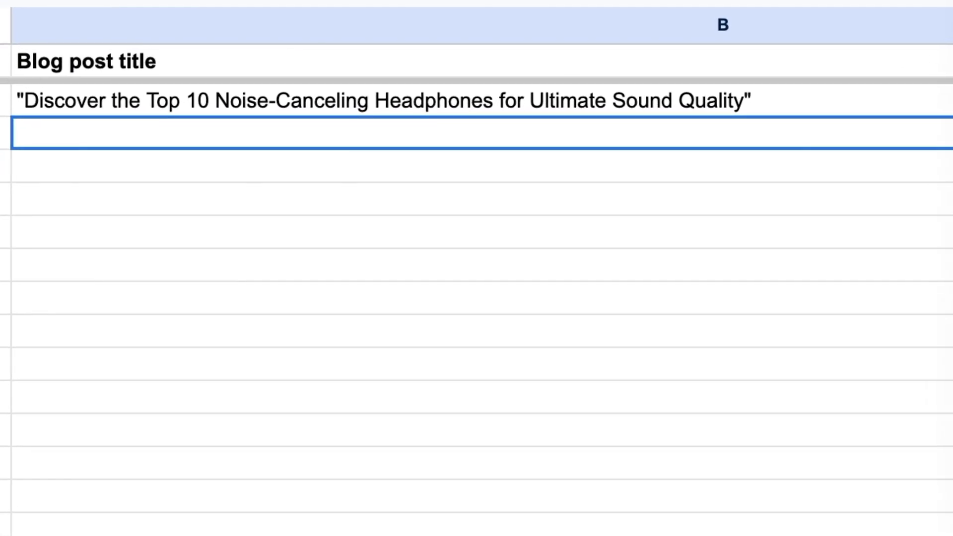
Copy B2's =ai headline formula down through B31 for all 30 keywords
click(744, 102)
drag(762, 116, 594, 535)
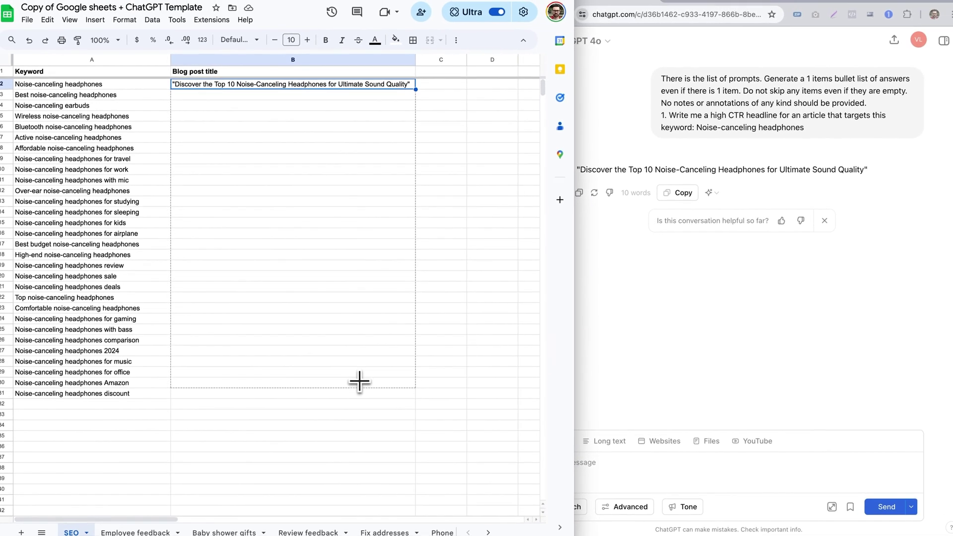
drag(359, 381, 355, 393)
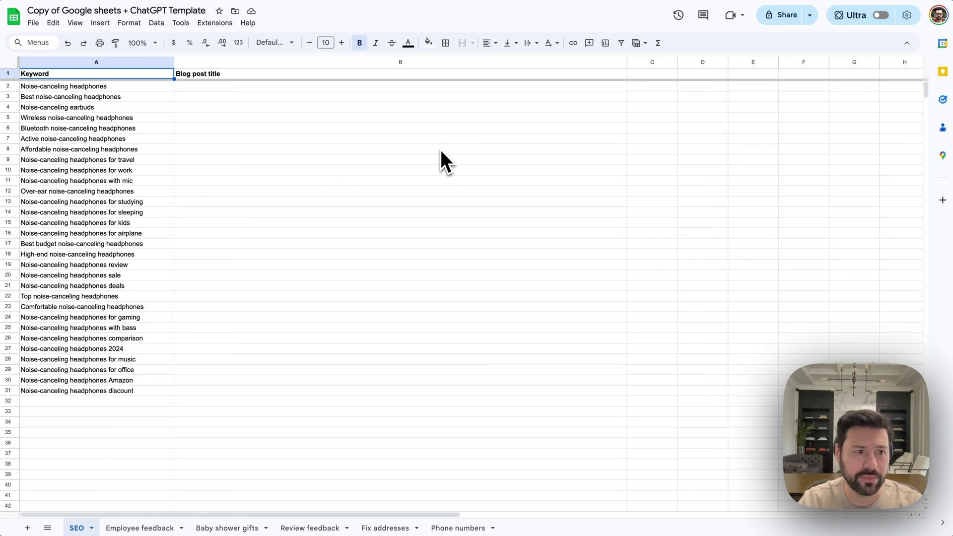
Turn on the Ultra toggle beside Share to connect the workbook to ChatGPT
click(290, 117)
click(754, 109)
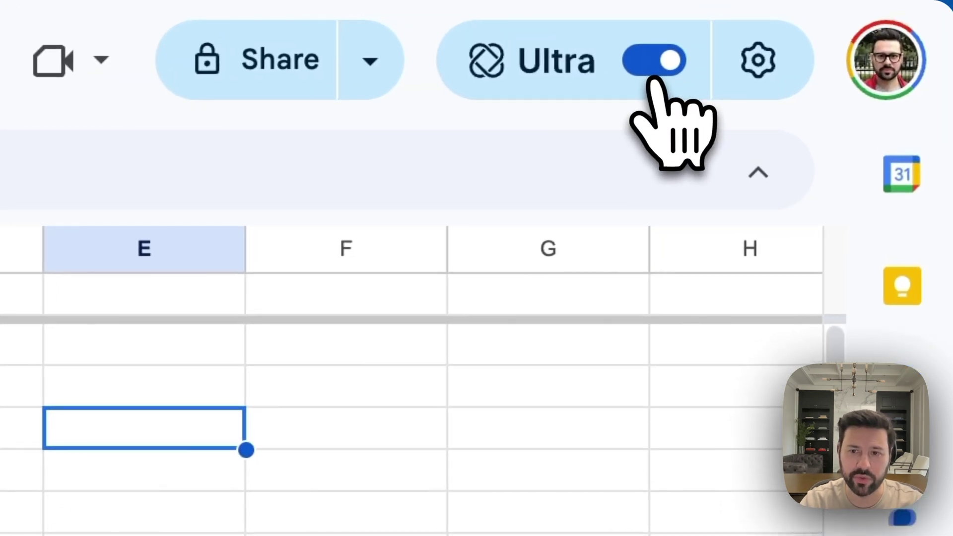
click(332, 96)
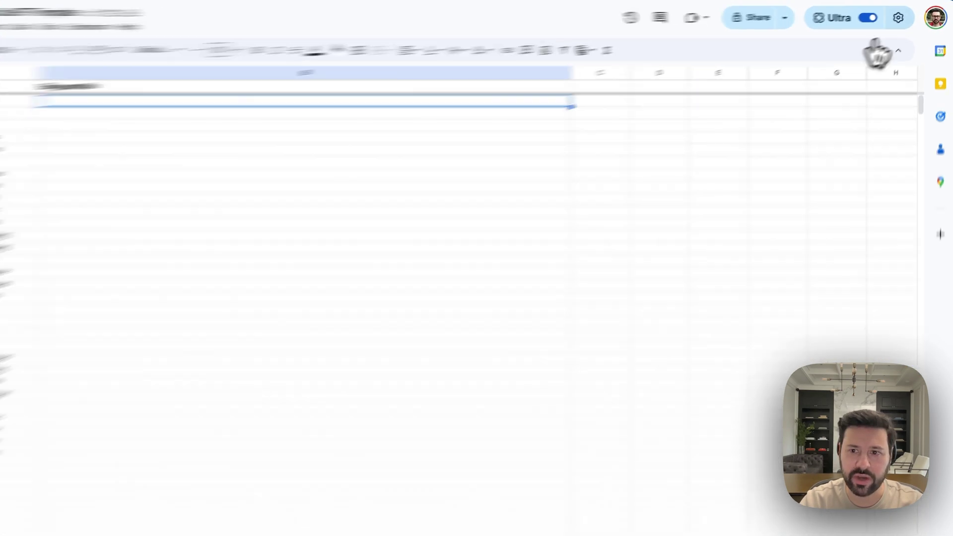
click(898, 17)
triple_click(801, 182)
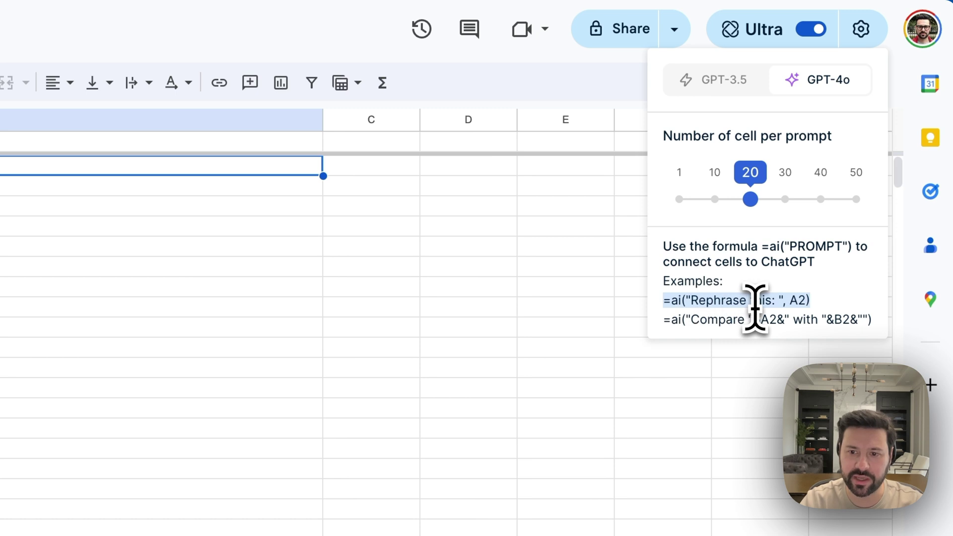
text(=ai("Rephrase this: ", A2))
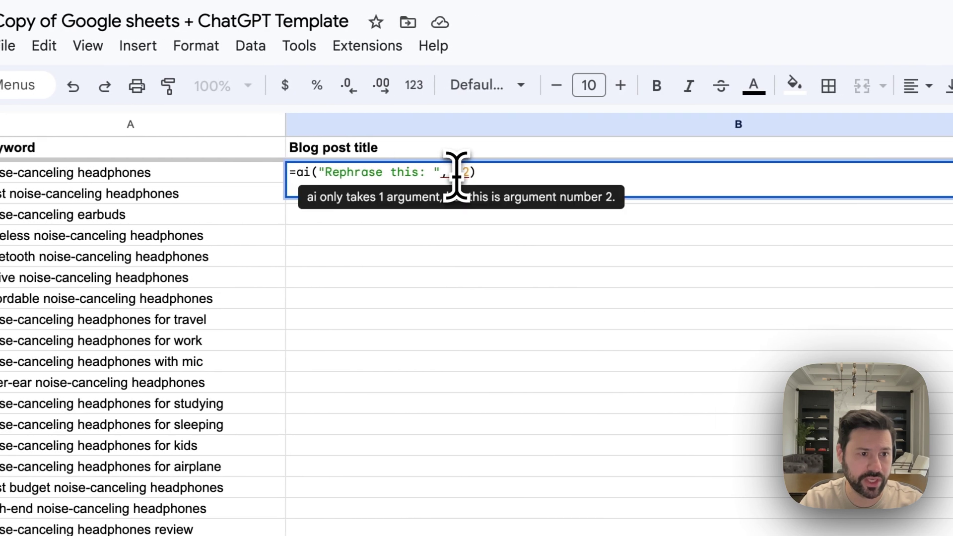
click(489, 174)
text(3)
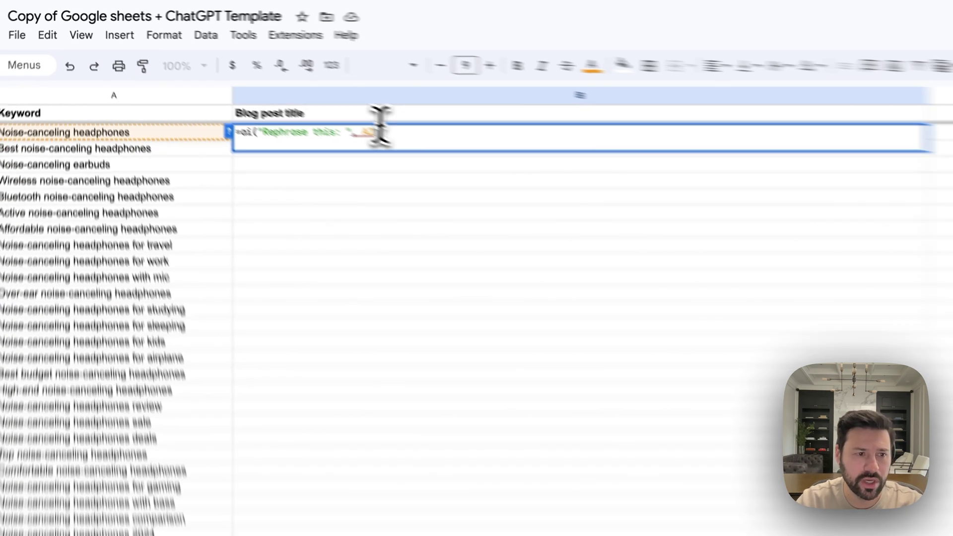
key(Escape)
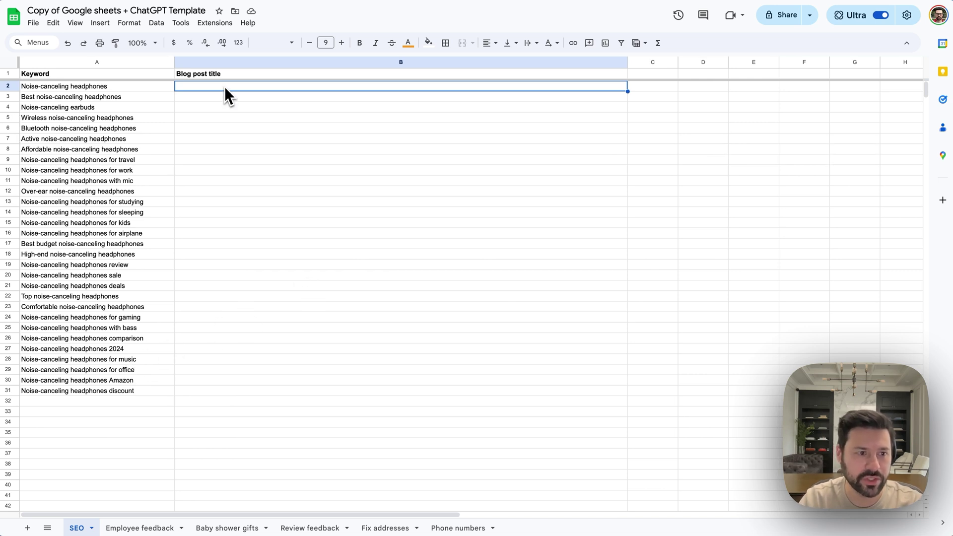
Enter the =ai("Write me a high CTR headline…", A2) formula in B2, then switch to ChatGPT
text(=ai("Write me a high CTR headline for an article that targets this keyword: ", A2))
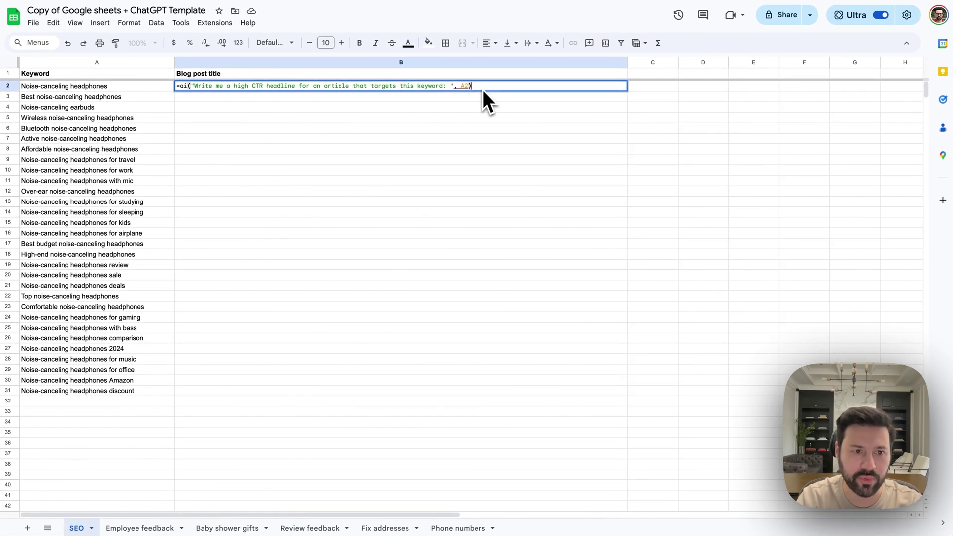
key(Return)
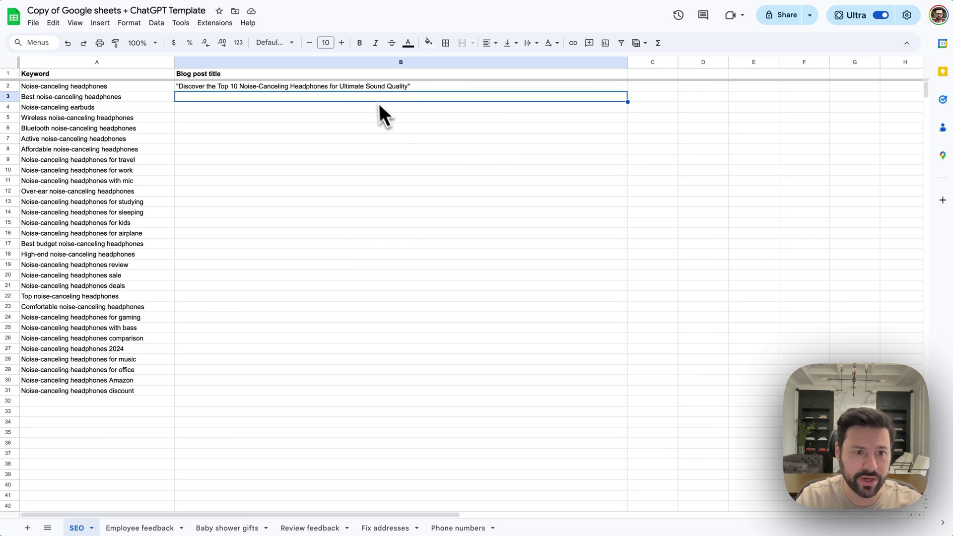
key(super+Tab)
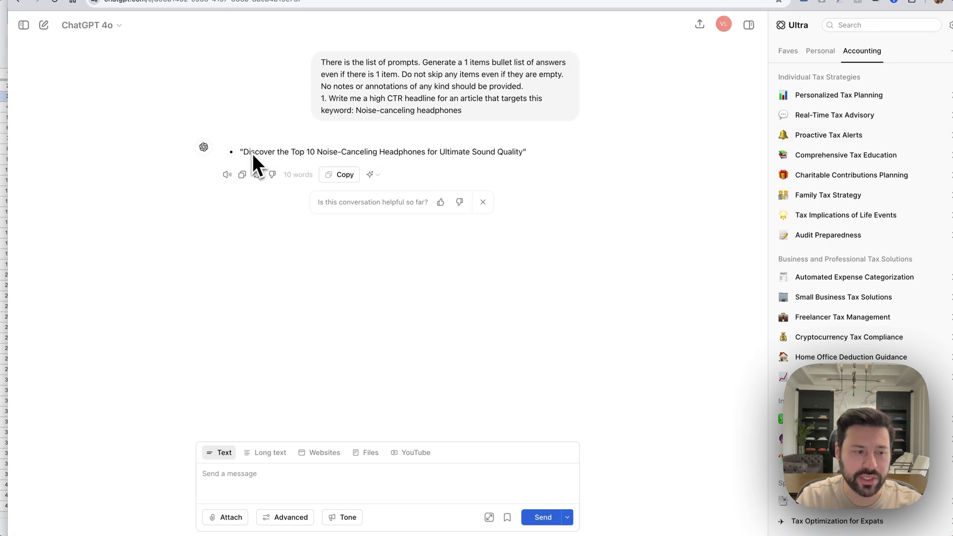
Hide ChatGPT's Ultra side panel and resize Sheets to sit beside it
click(748, 26)
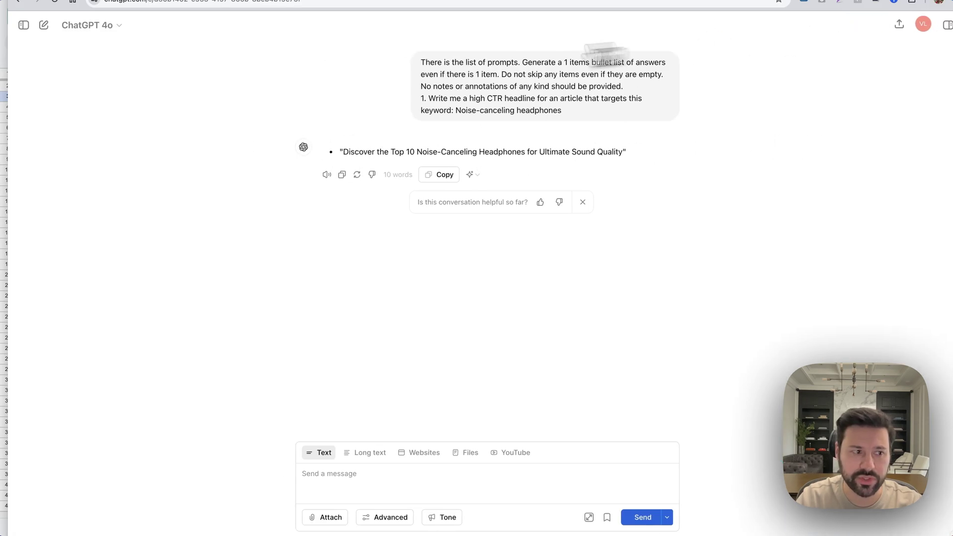
drag(10, 92, 496, 107)
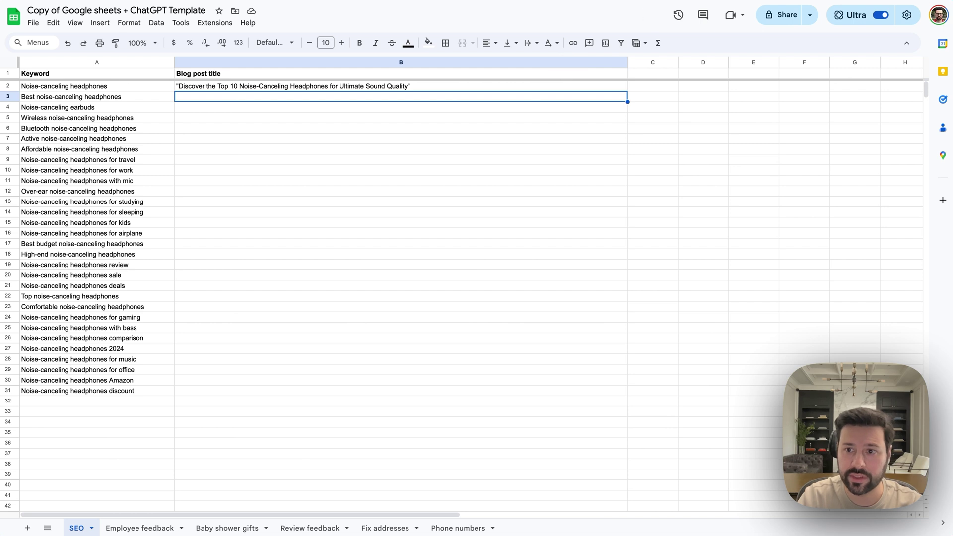
drag(943, 20, 571, 39)
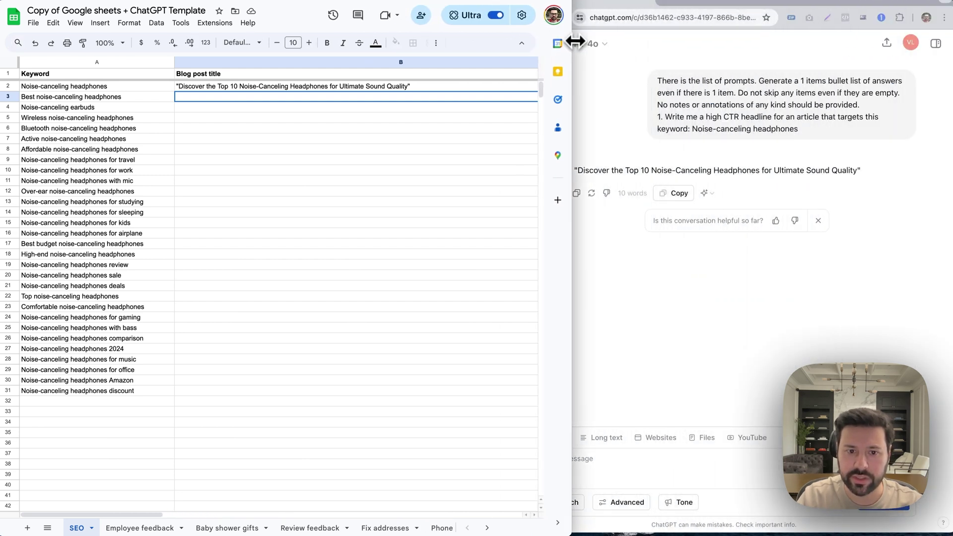
Auto-fit column B to the width of the generated headline
drag(507, 62, 496, 72)
double_click(497, 72)
click(265, 119)
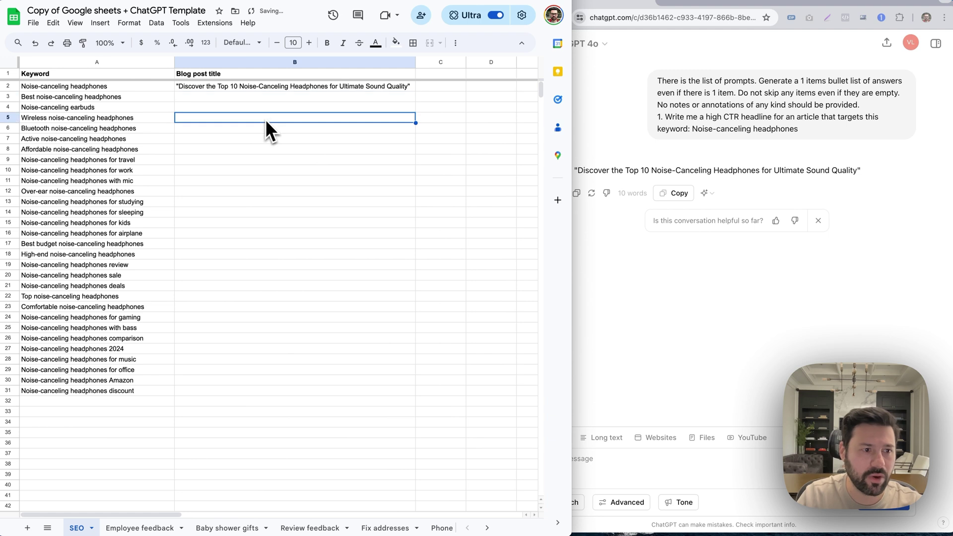
Fill the B2 headline formula down to B31 and review the generated titles
click(301, 87)
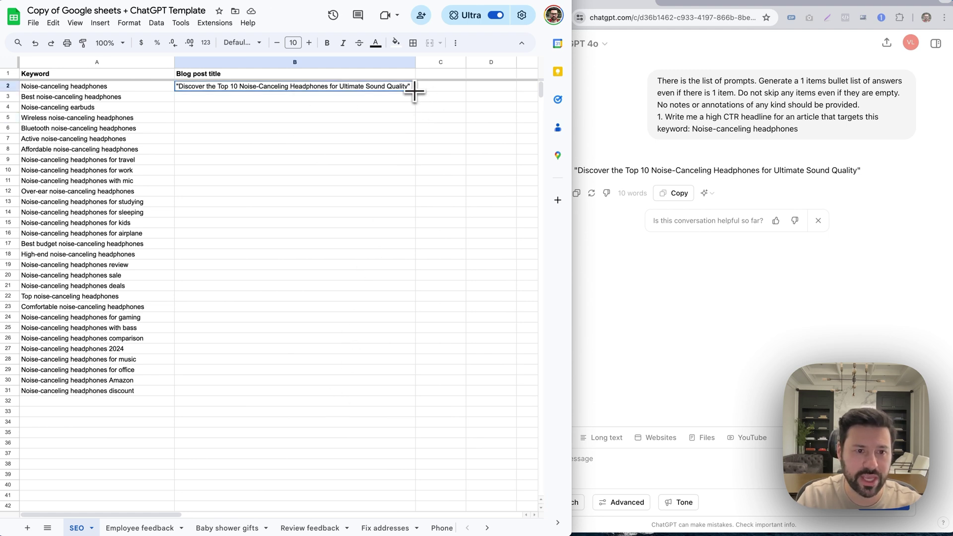
drag(416, 92, 359, 390)
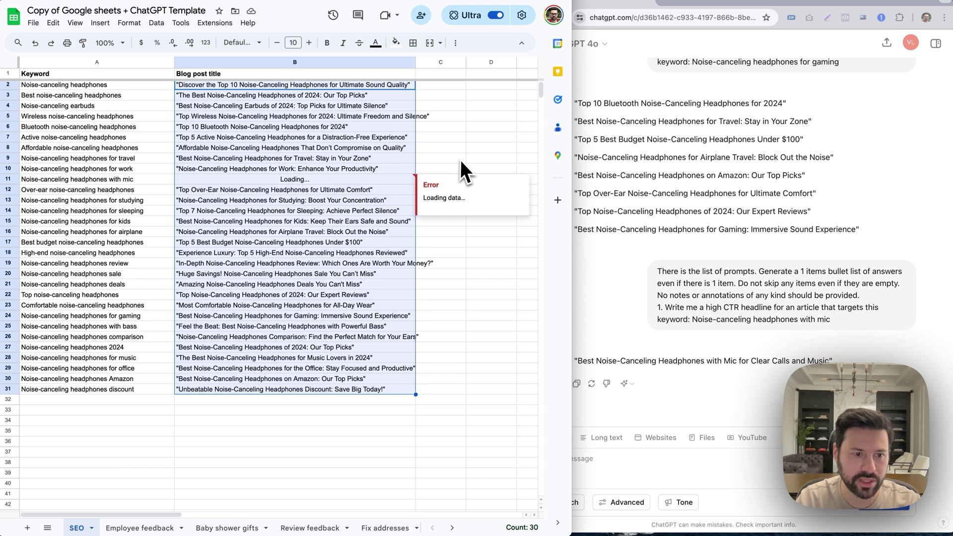
click(454, 166)
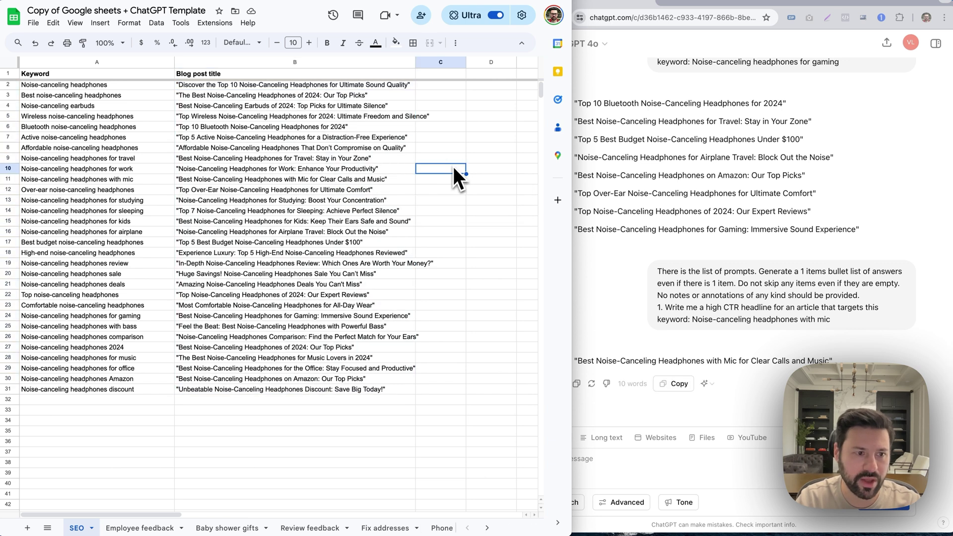
drag(271, 85, 279, 387)
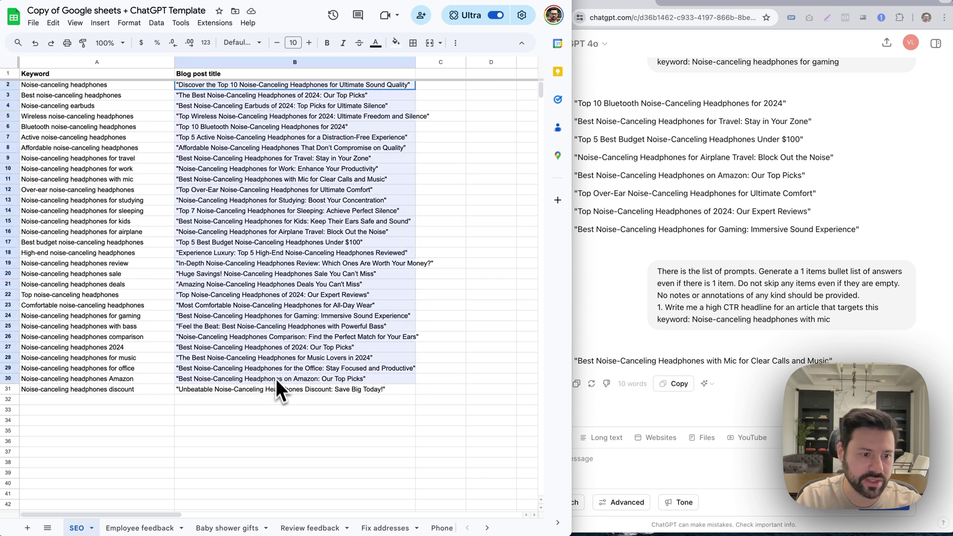
click(478, 200)
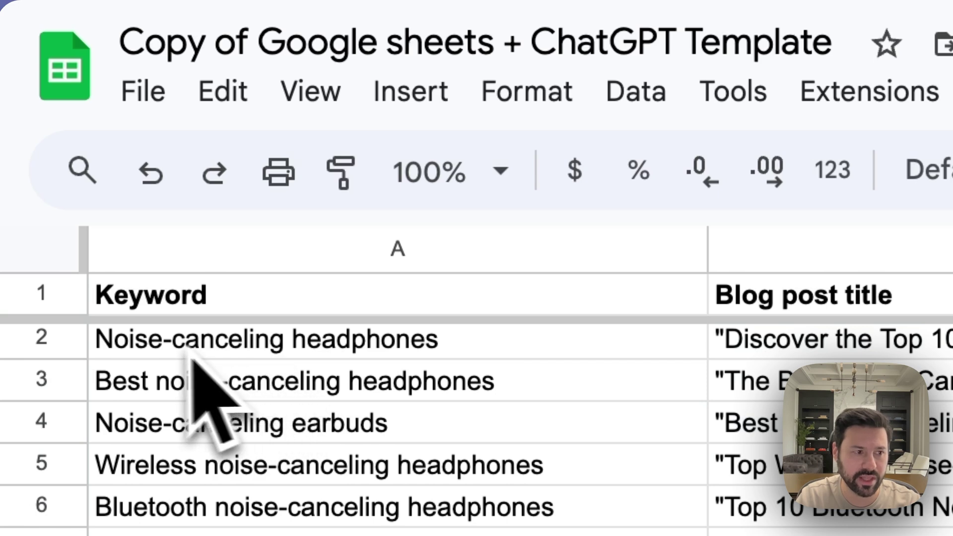
Prefix the A2 keyword with 'Top' so B2 regenerates its headline, then check the titles
click(149, 349)
double_click(150, 350)
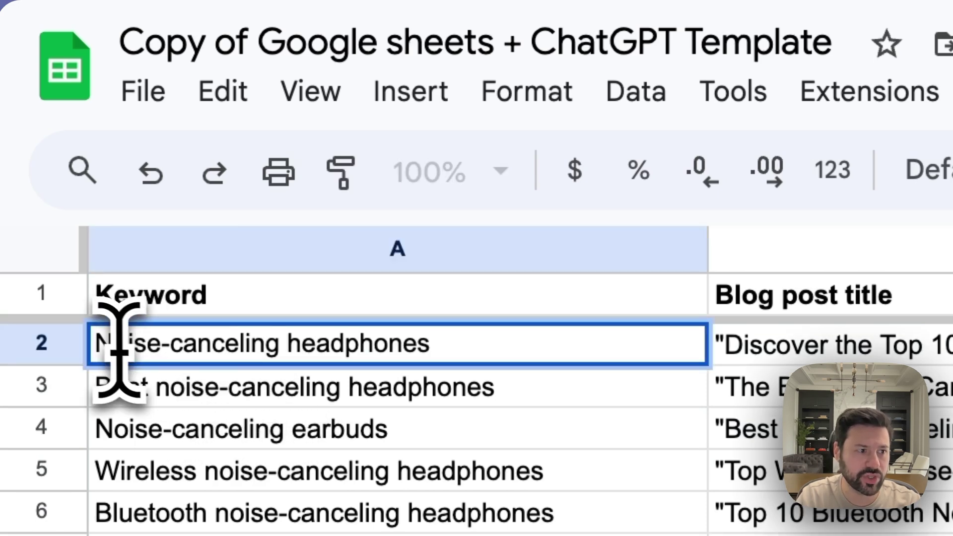
click(96, 348)
text(Top)
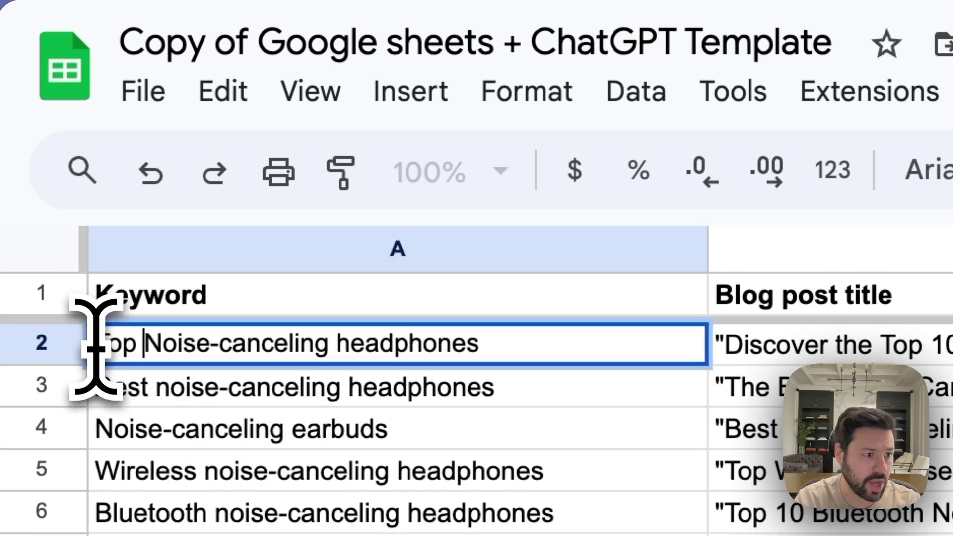
key(Return)
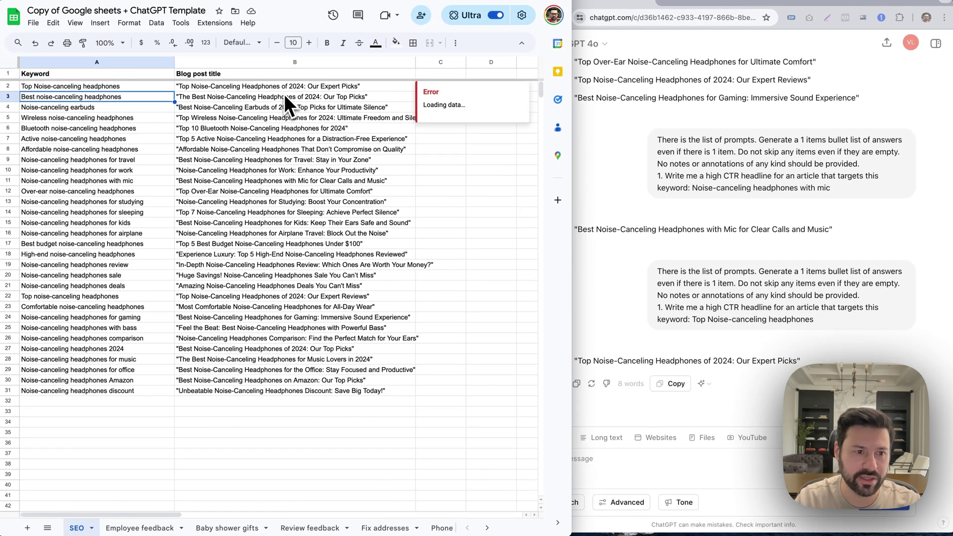
click(263, 159)
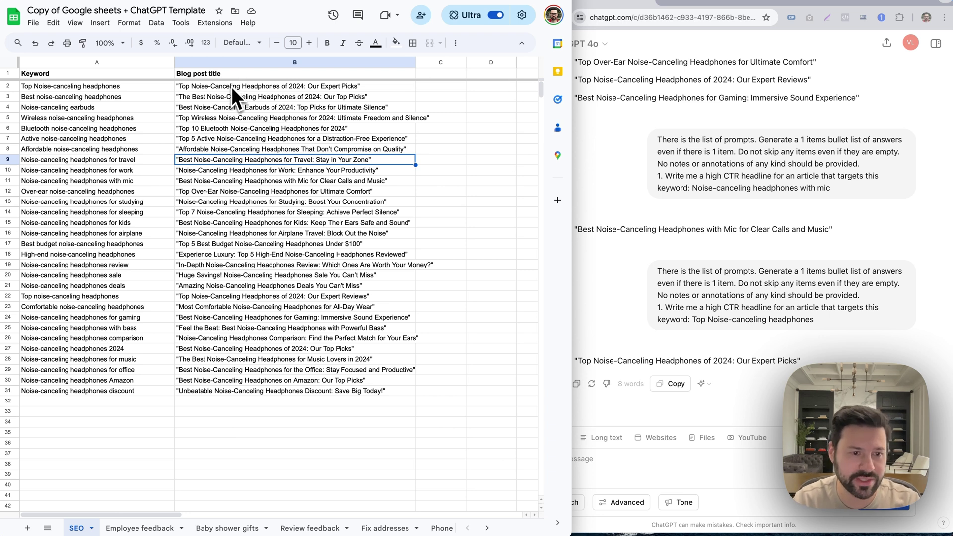
drag(232, 87, 235, 195)
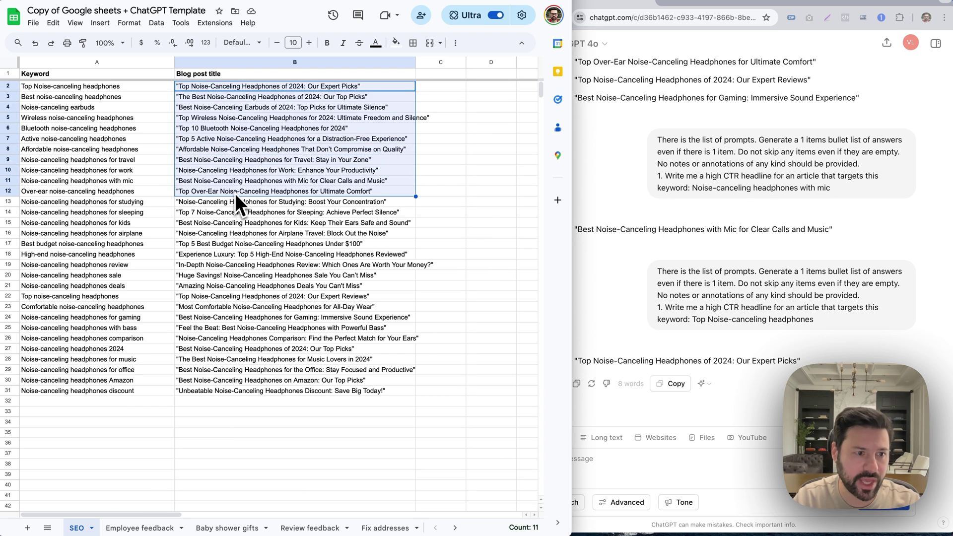
Copy the titles in B2:B31 and paste them back as plain values
drag(262, 386, 251, 91)
right_click(256, 107)
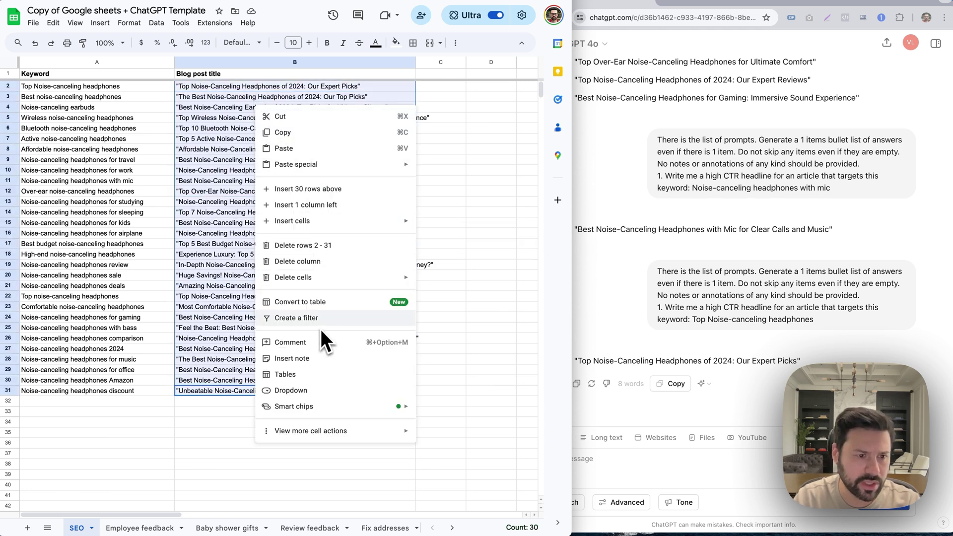
click(298, 132)
click(289, 91)
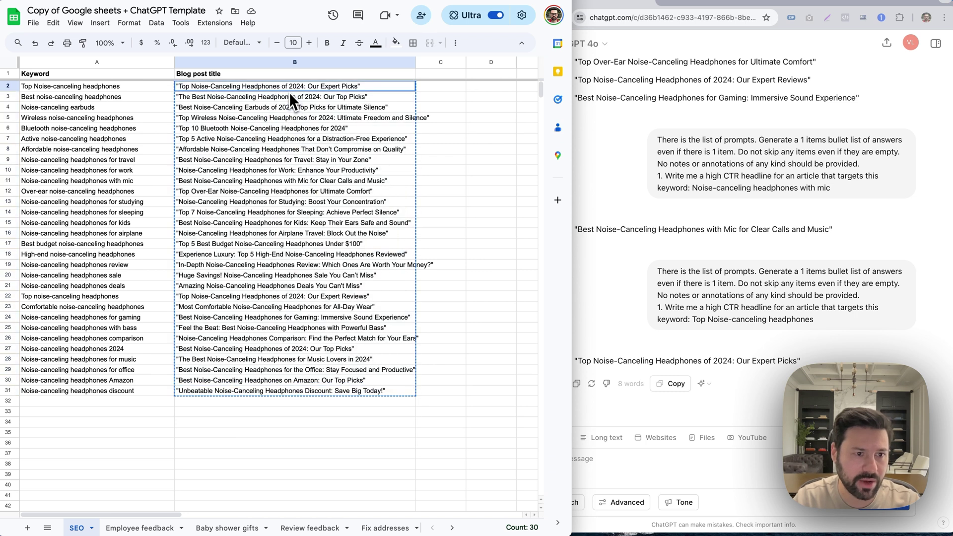
right_click(288, 92)
mouse_move(323, 151)
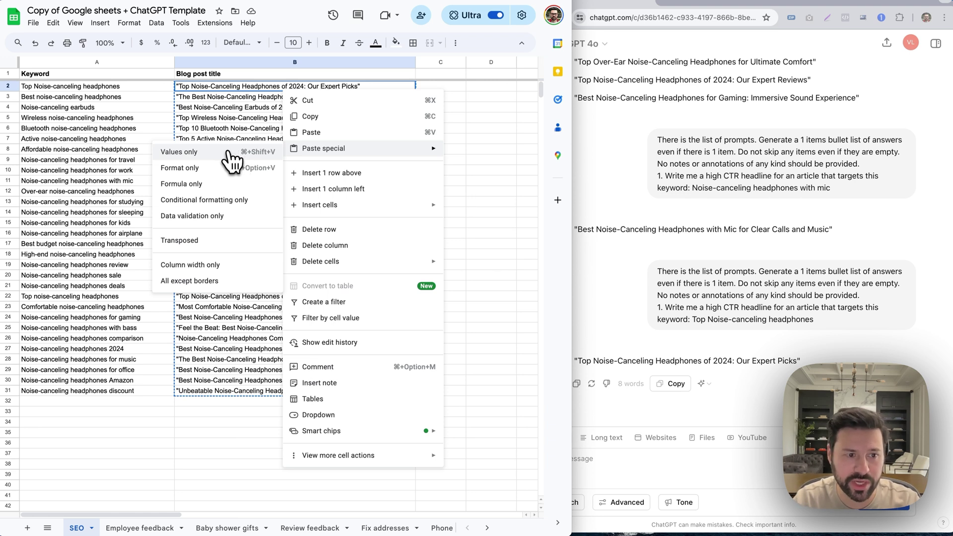
click(268, 152)
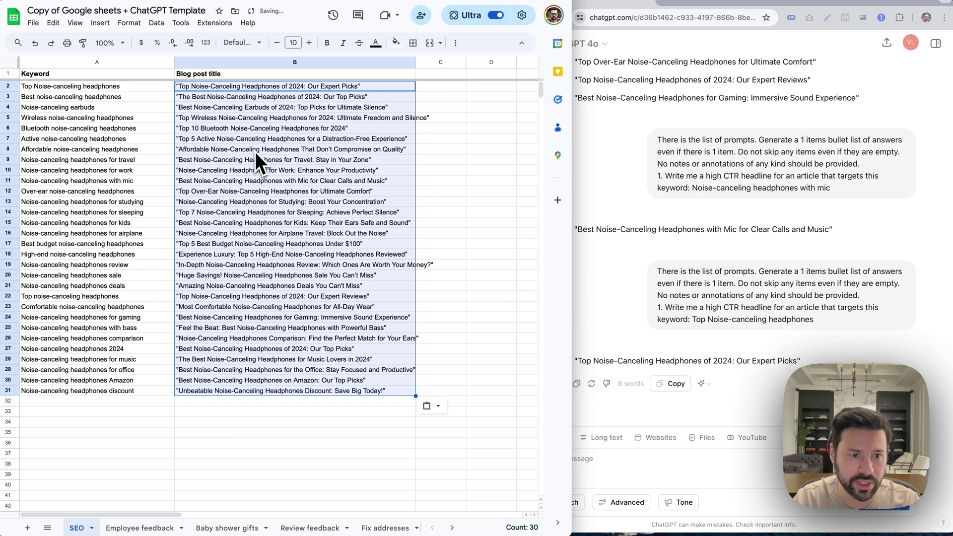
Check that B2 through B5 now hold plain pasted titles
click(270, 91)
click(264, 99)
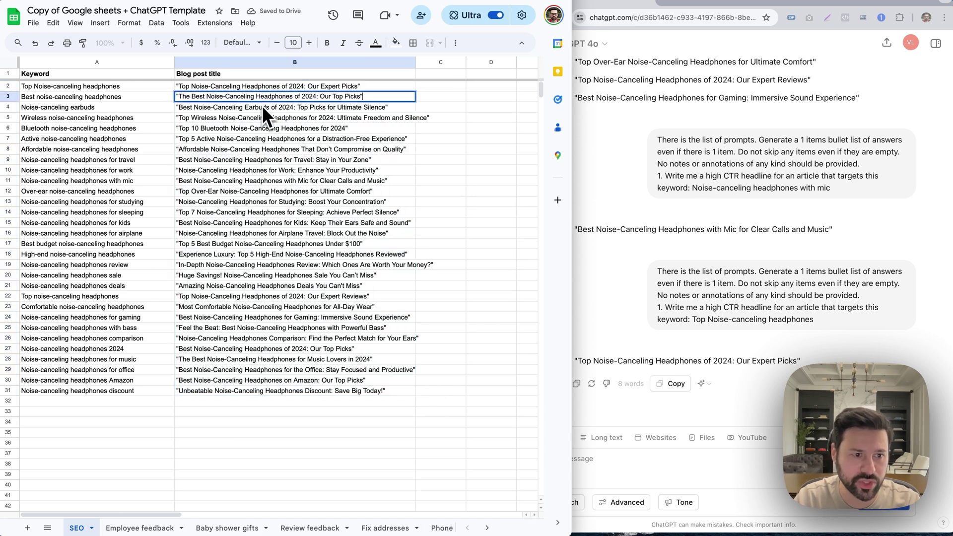
click(261, 107)
click(259, 115)
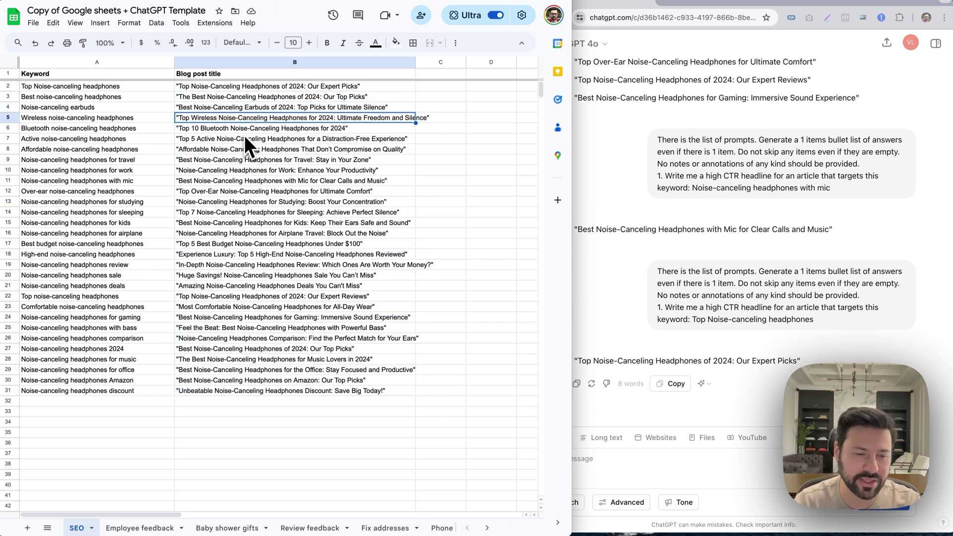
click(260, 160)
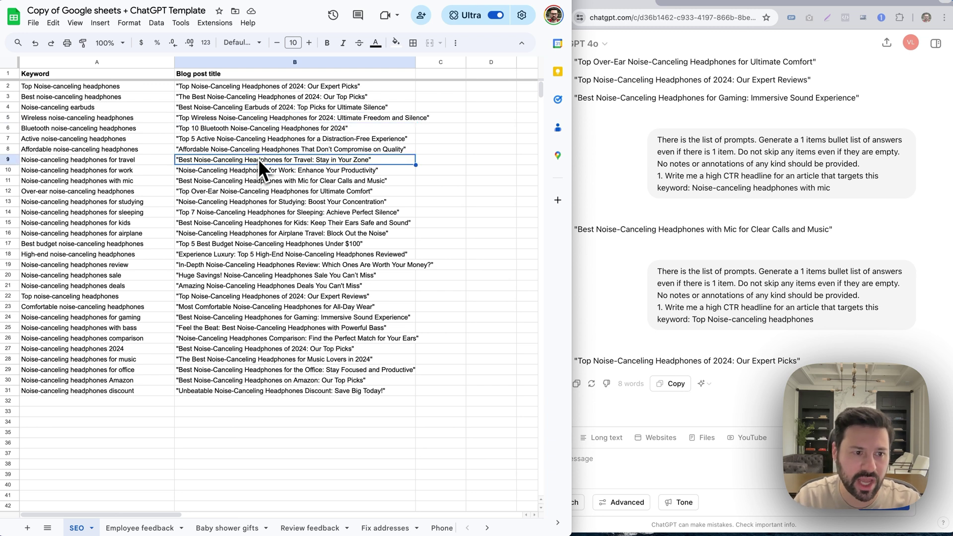
drag(248, 89, 255, 375)
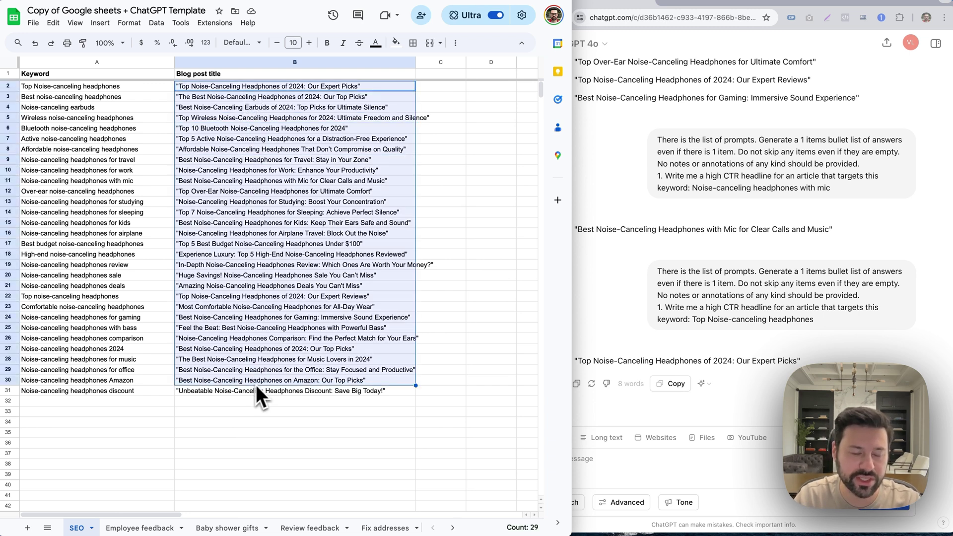
click(442, 287)
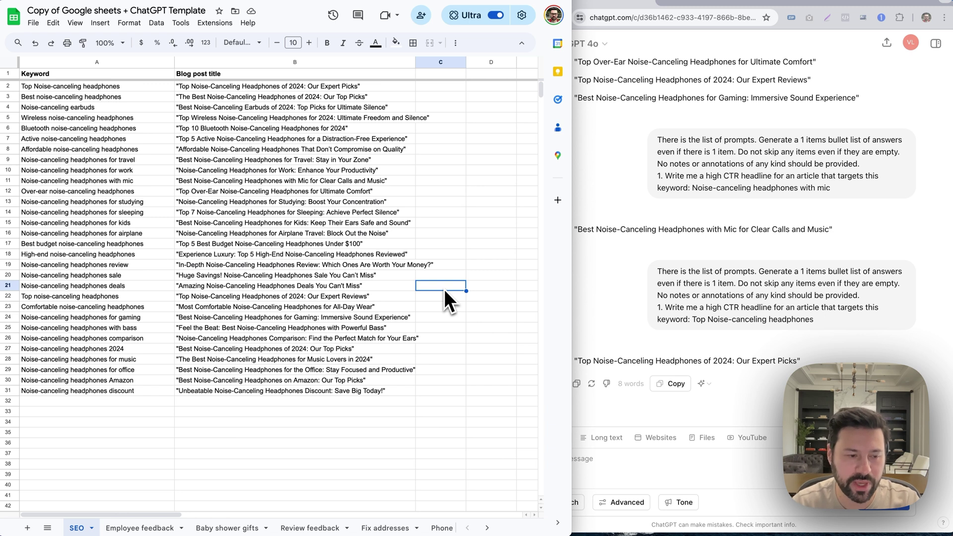
Review the generated blog titles, then open the Employee feedback sheet
click(347, 86)
drag(312, 390, 328, 91)
click(326, 96)
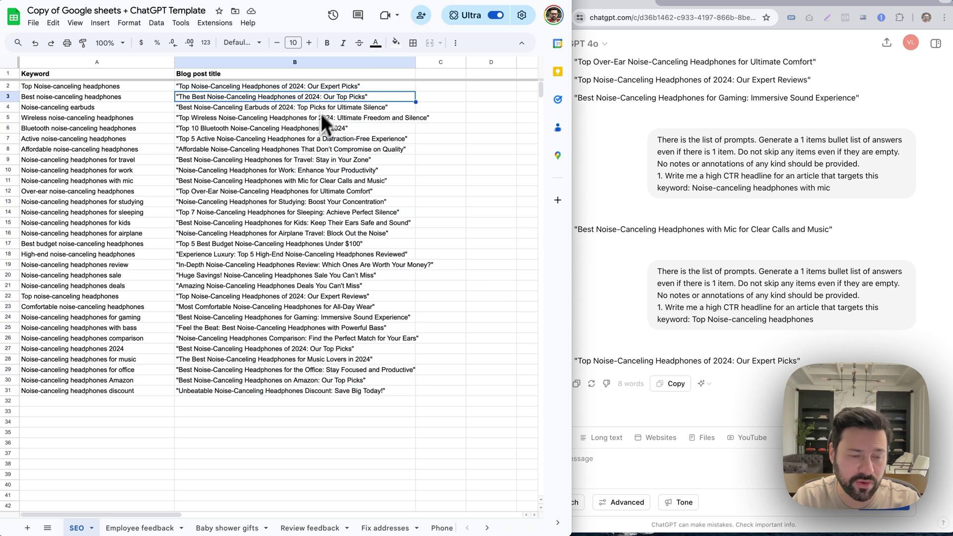
click(310, 140)
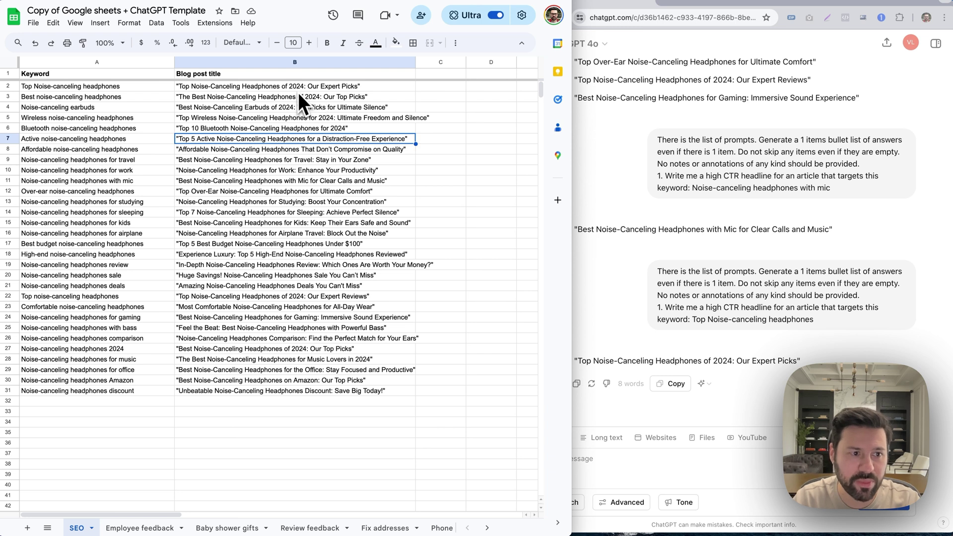
drag(299, 88, 321, 361)
scroll(312, 290, down, 1)
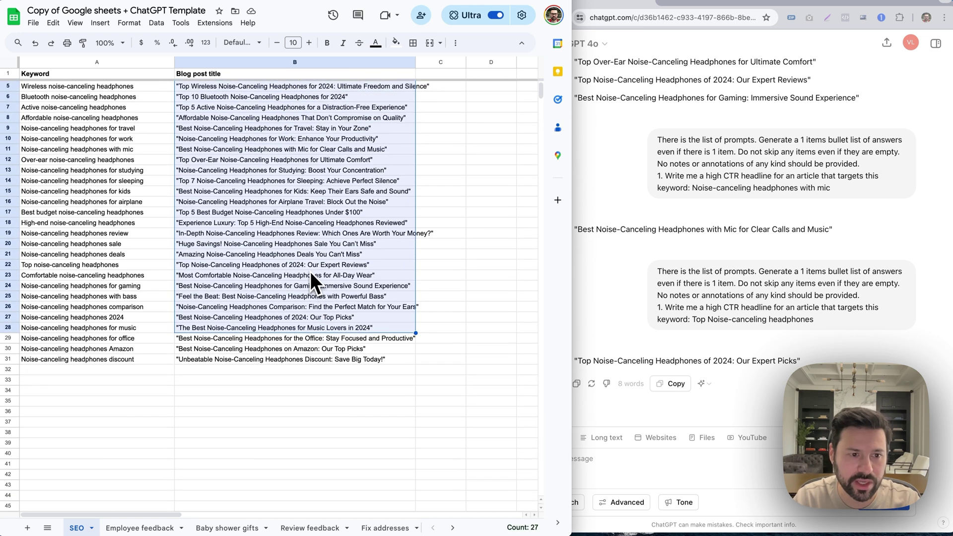
scroll(311, 272, up, 1)
click(307, 268)
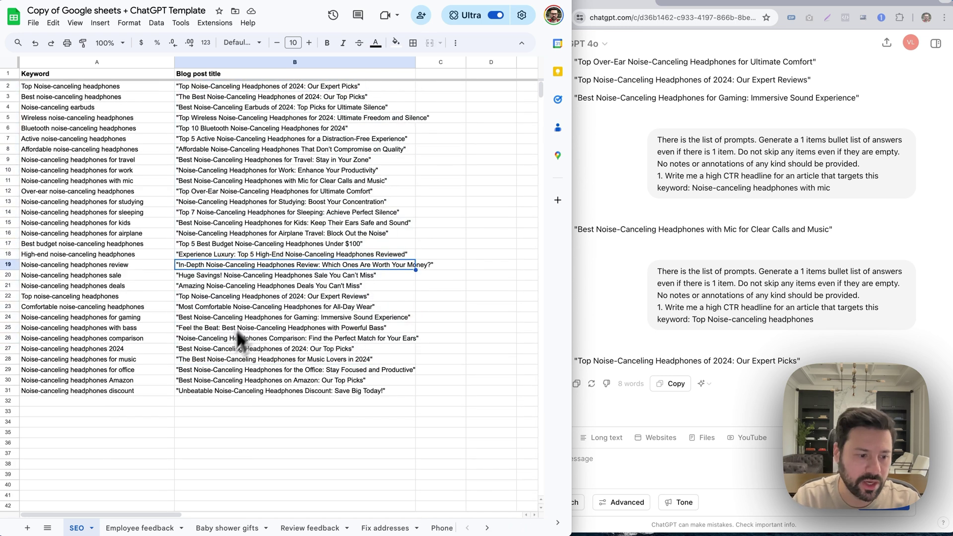
click(142, 527)
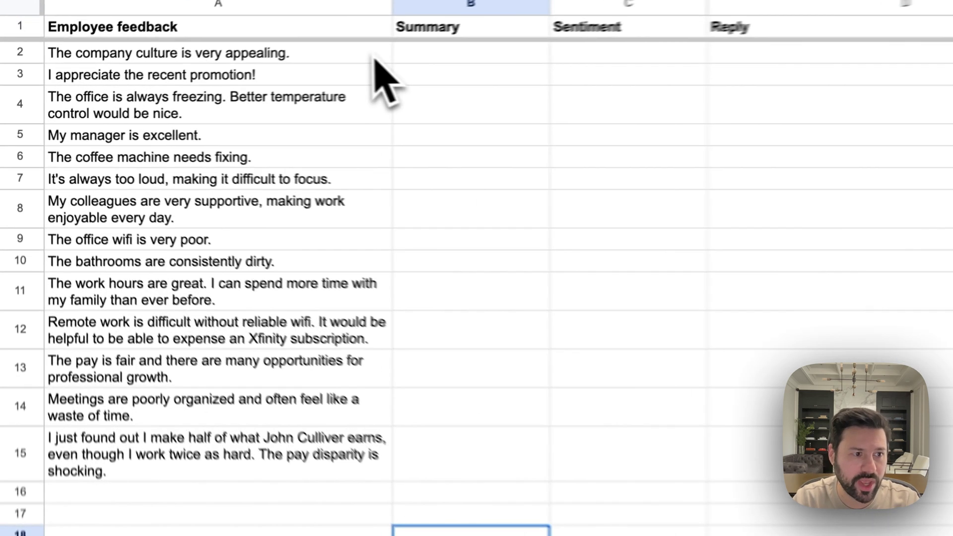
Enter =ai("What is the feedback regarding in 2-3 words max ", A2) in B2
drag(177, 89, 126, 280)
click(565, 43)
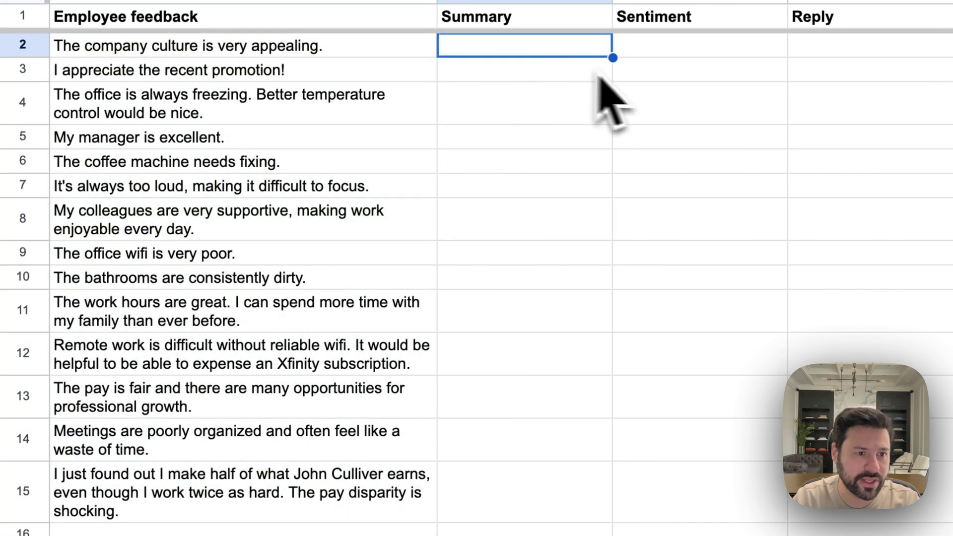
click(653, 54)
click(792, 47)
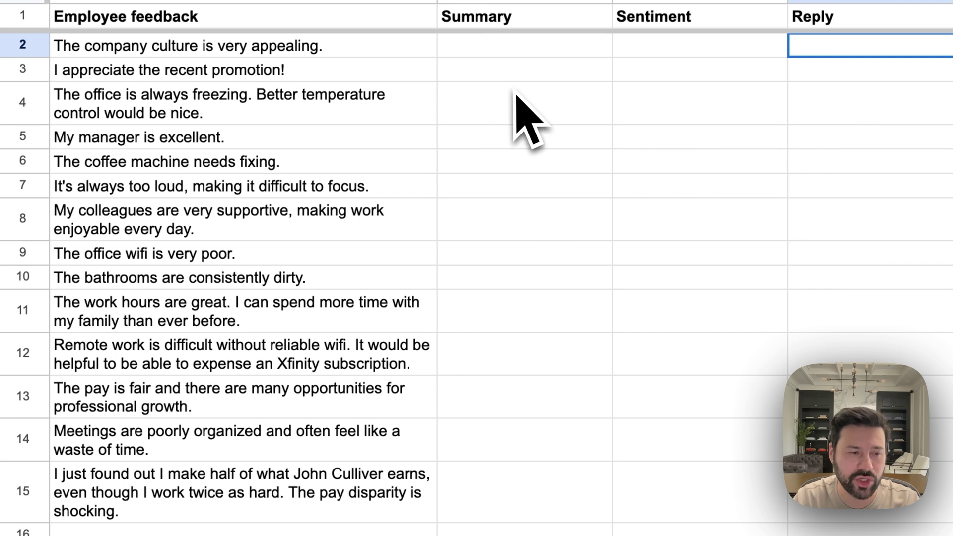
click(520, 56)
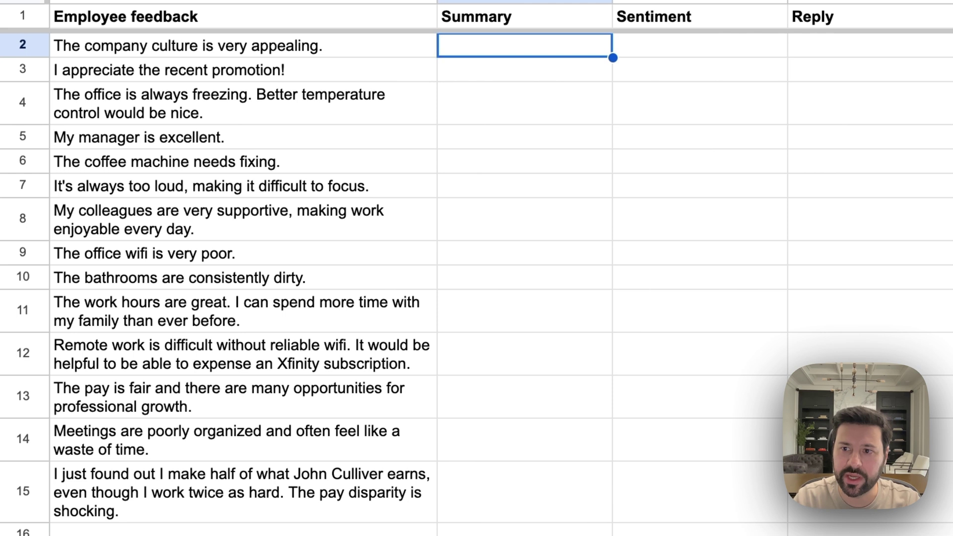
double_click(492, 53)
key(ctrl+v)
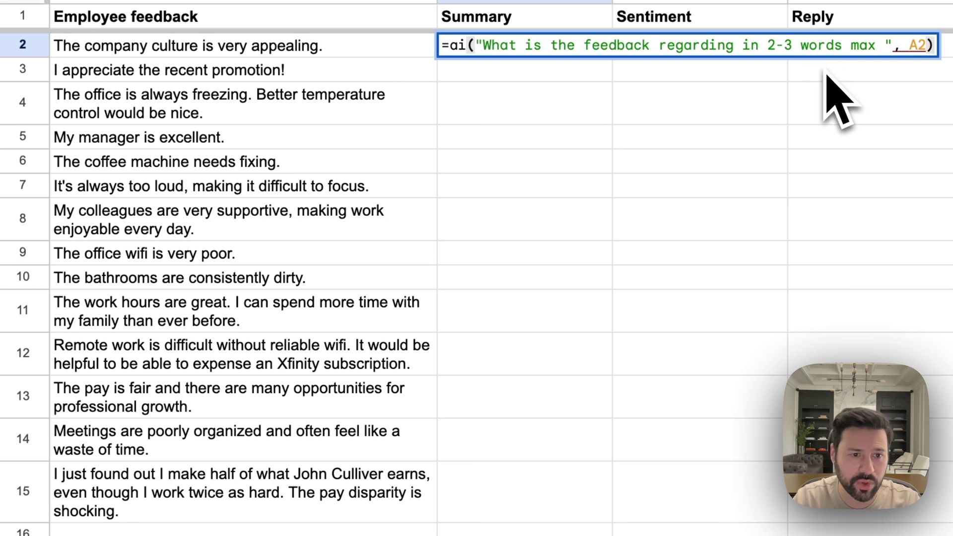
key(Return)
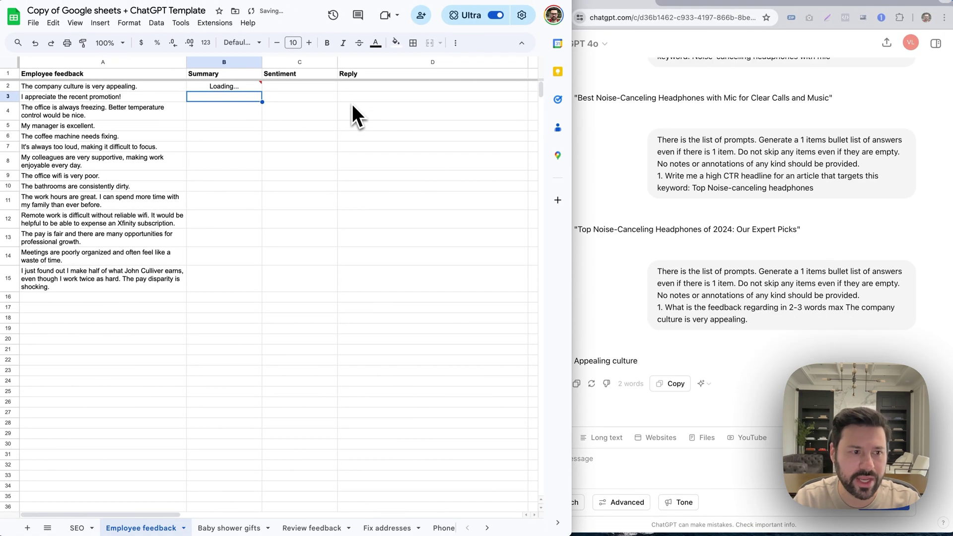
Fill the summary formula down to B15 for all 14 comments
click(255, 87)
drag(261, 91, 249, 288)
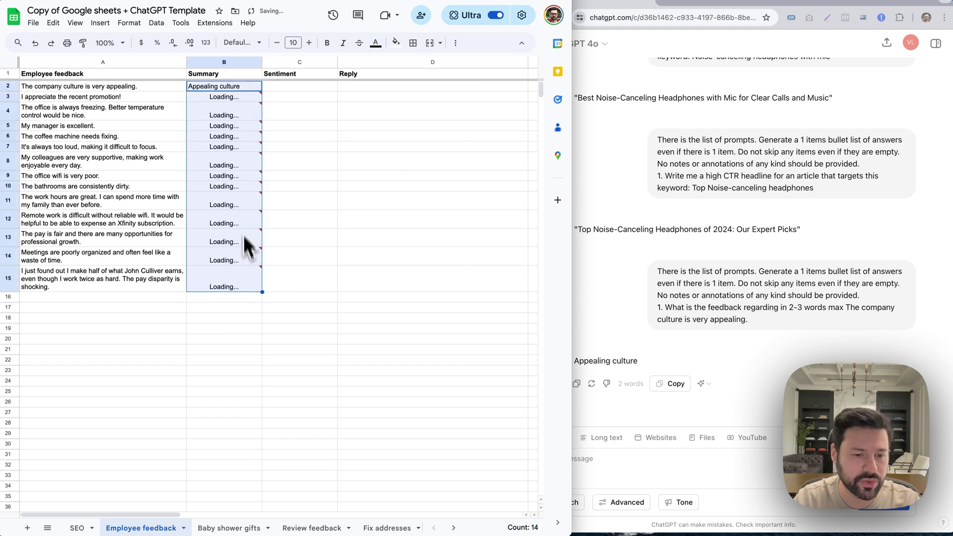
click(328, 126)
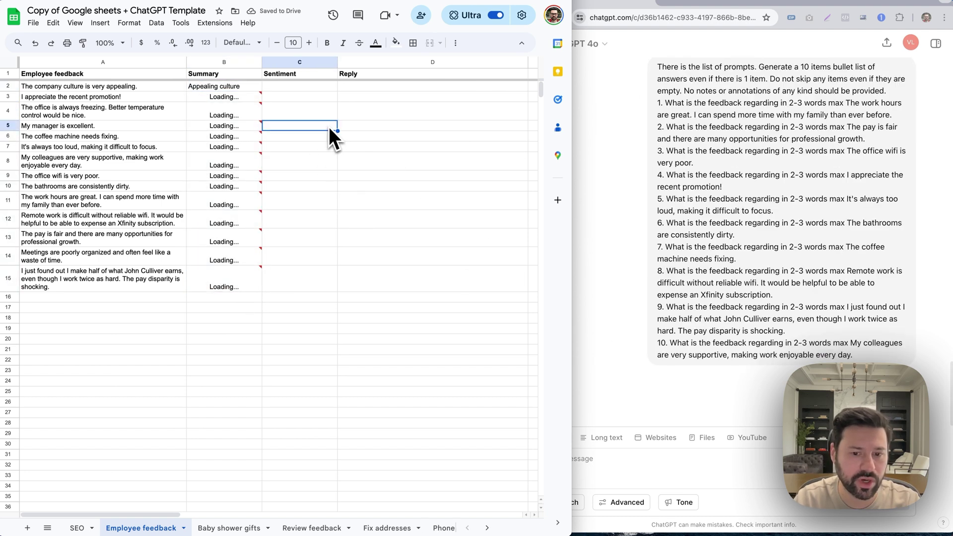
click(300, 98)
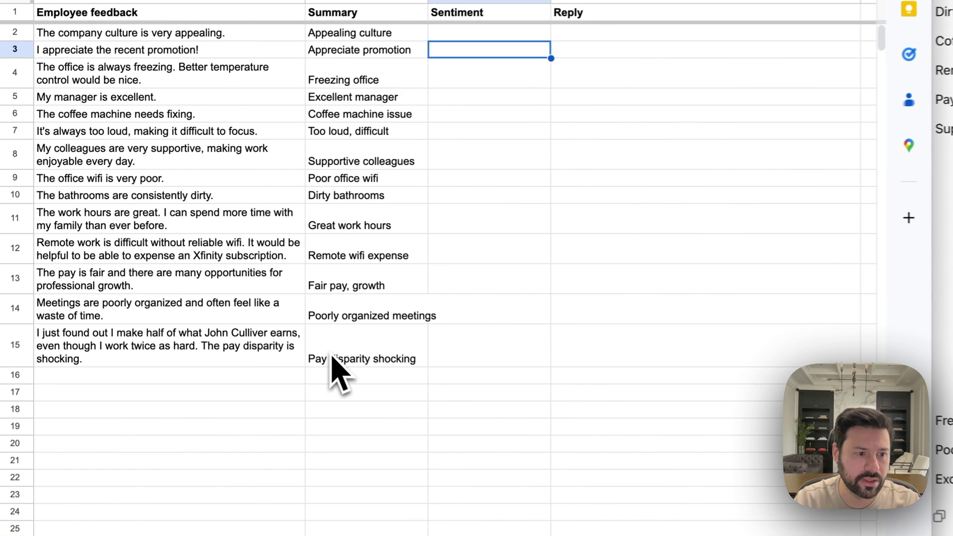
click(272, 89)
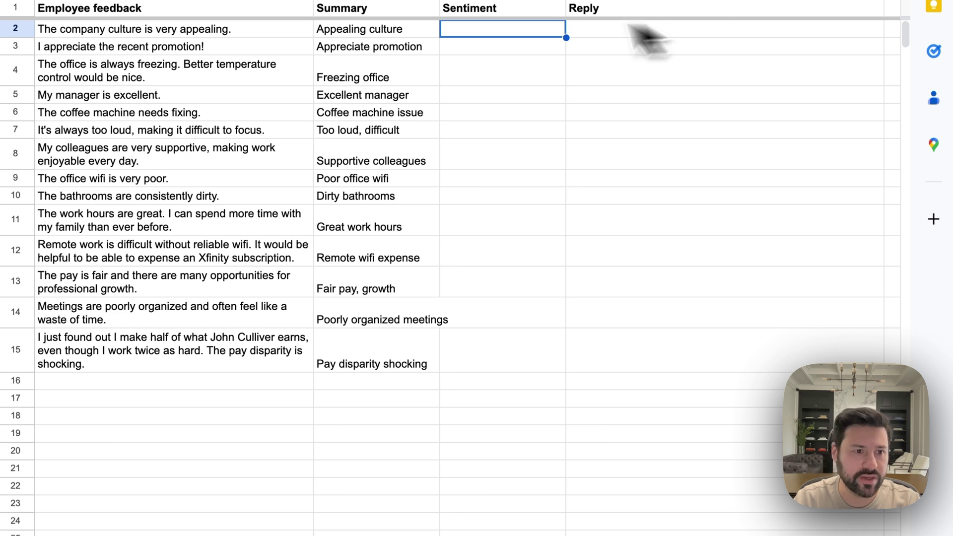
Enter the negative/positive/neutral sentiment =ai formula in C2 and fill it down to C15
double_click(479, 29)
text(=ai("Is this feedback negative, positive or neutral: ", A2))
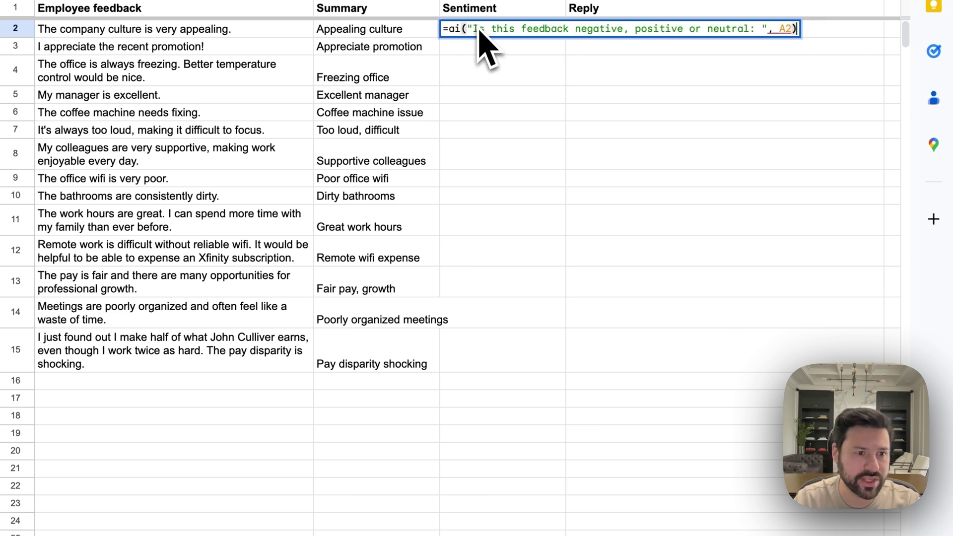
key(Return)
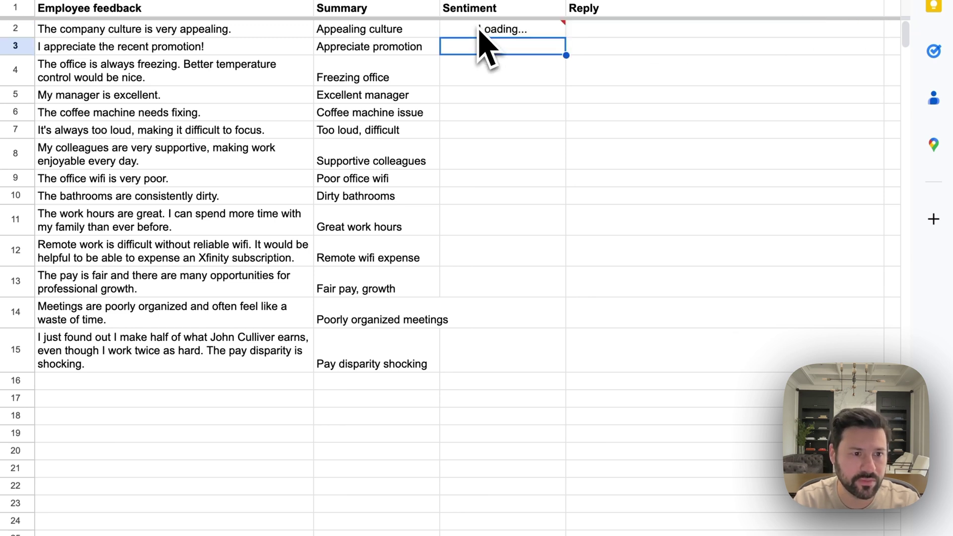
key(Down)
key(Down)
key(Down)
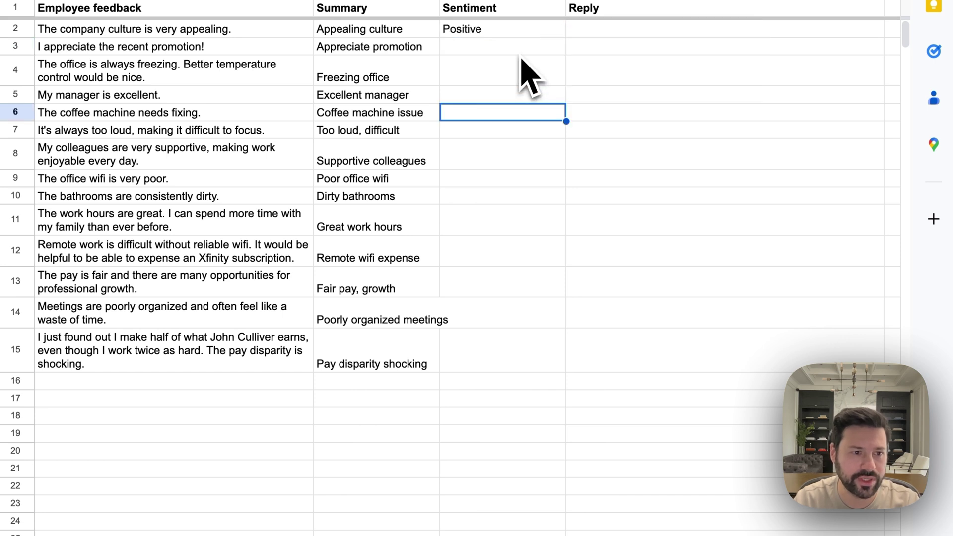
click(525, 31)
drag(565, 38, 520, 368)
scroll(617, 238, up, 3)
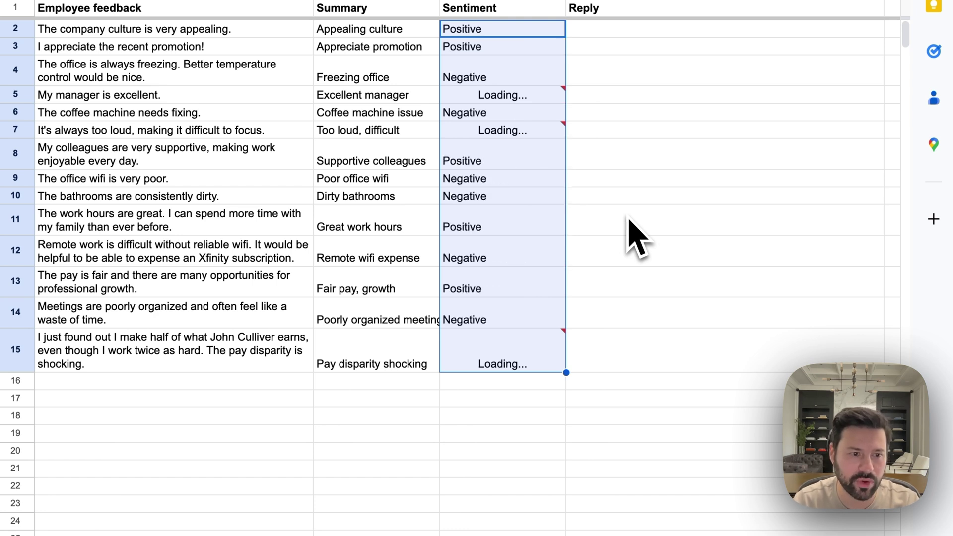
click(627, 217)
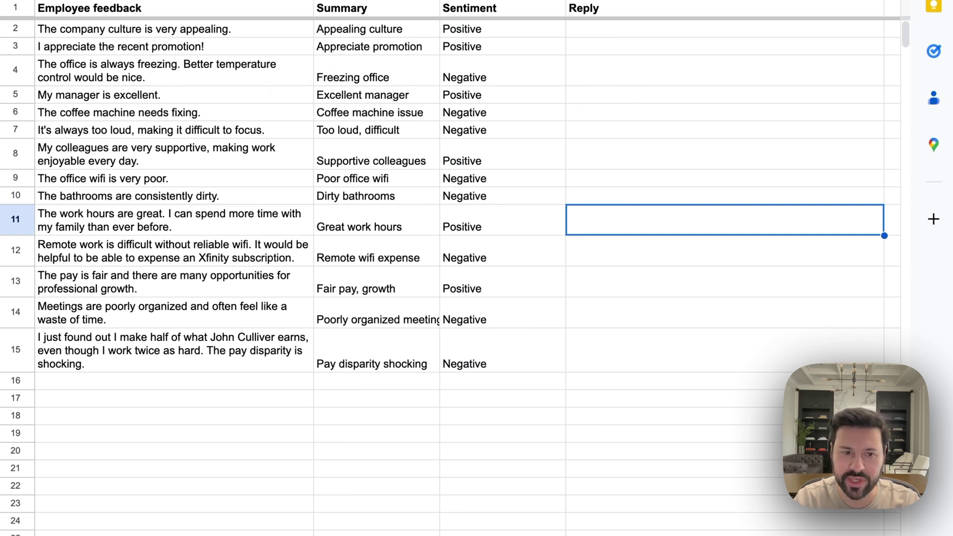
Enter the =ai("Write me a 2 sentence nice reply…", A2) formula in D2
click(580, 35)
key(Return)
text(=ai("Write me a 2 sentence nice reply to the following employee feedback that acknowledges the feedback and proposes action: ", A2))
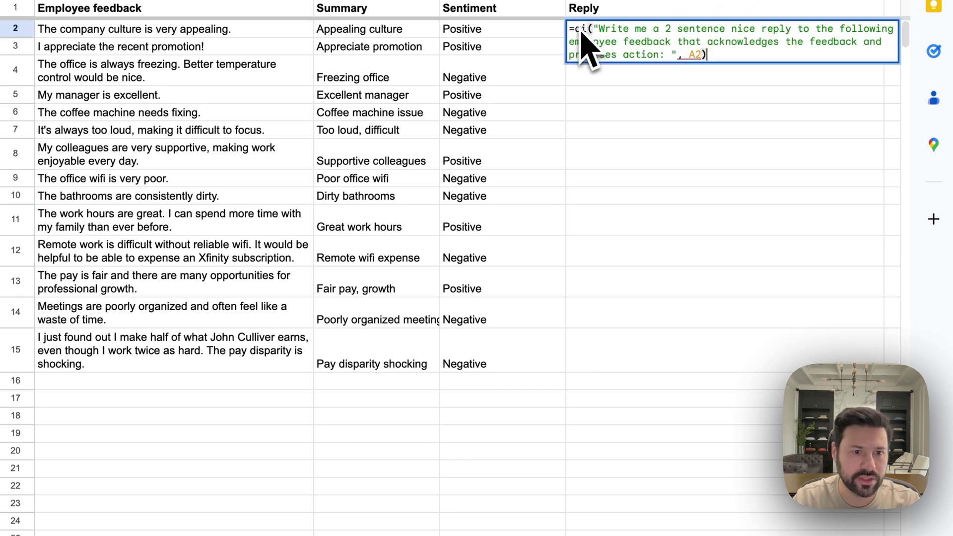
key(Return)
Fill the reply formula down to D15, then open the Baby shower gifts sheet
click(764, 50)
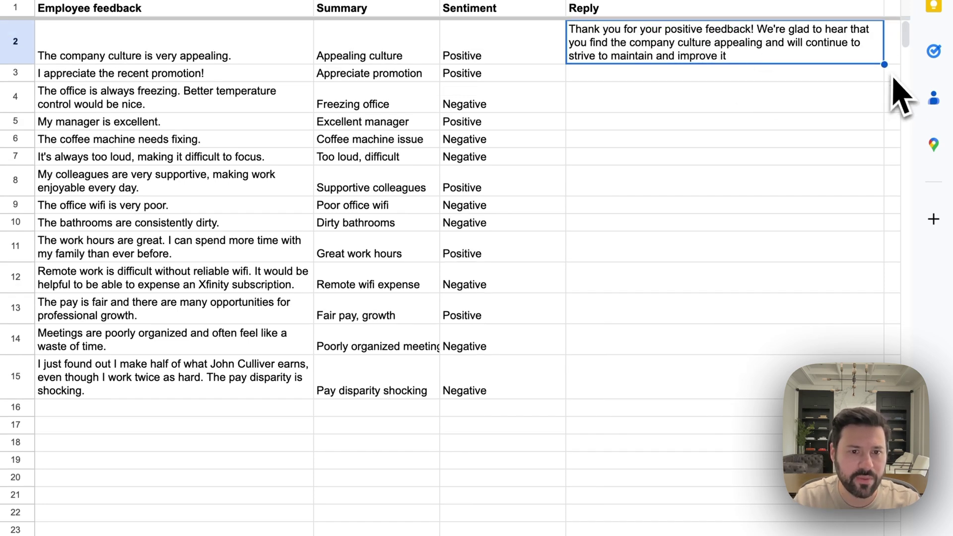
drag(884, 65, 732, 393)
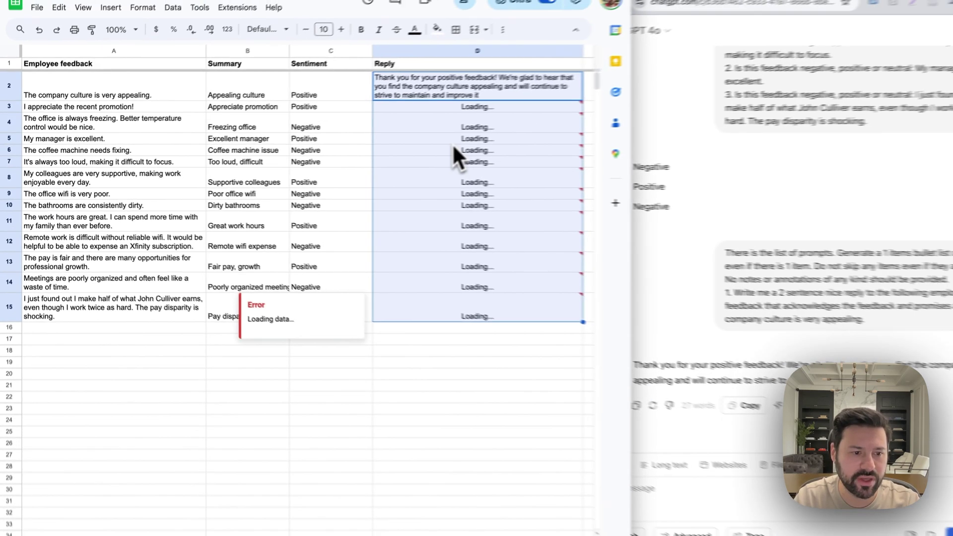
click(449, 343)
click(330, 396)
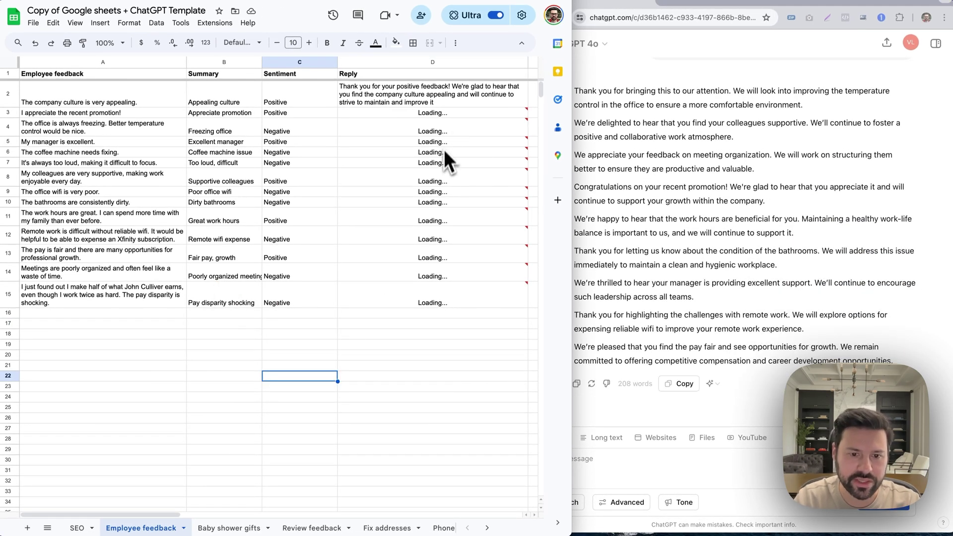
click(223, 461)
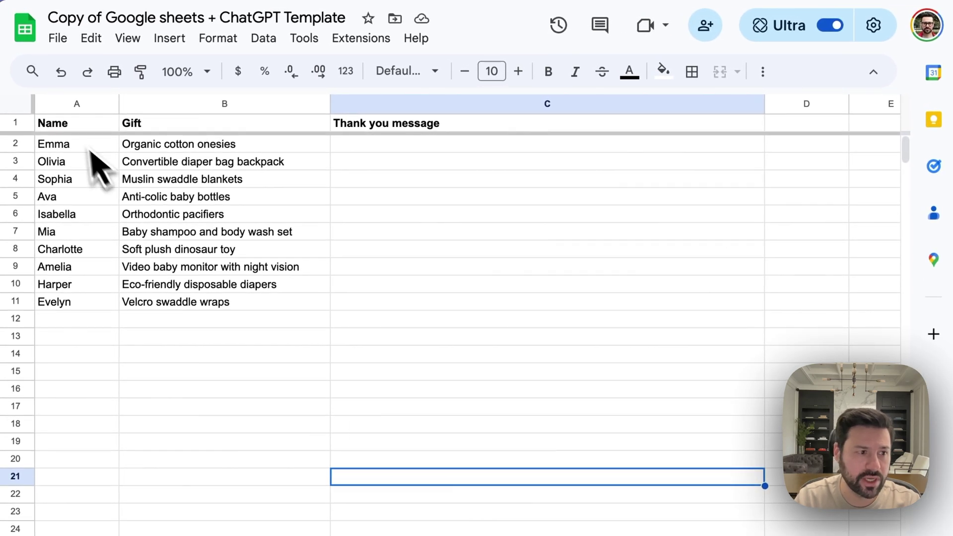
Review the guest names, the listed gifts and the empty Thank you message cells
click(71, 145)
drag(71, 144, 70, 304)
drag(169, 145, 198, 260)
click(397, 196)
drag(397, 144, 387, 306)
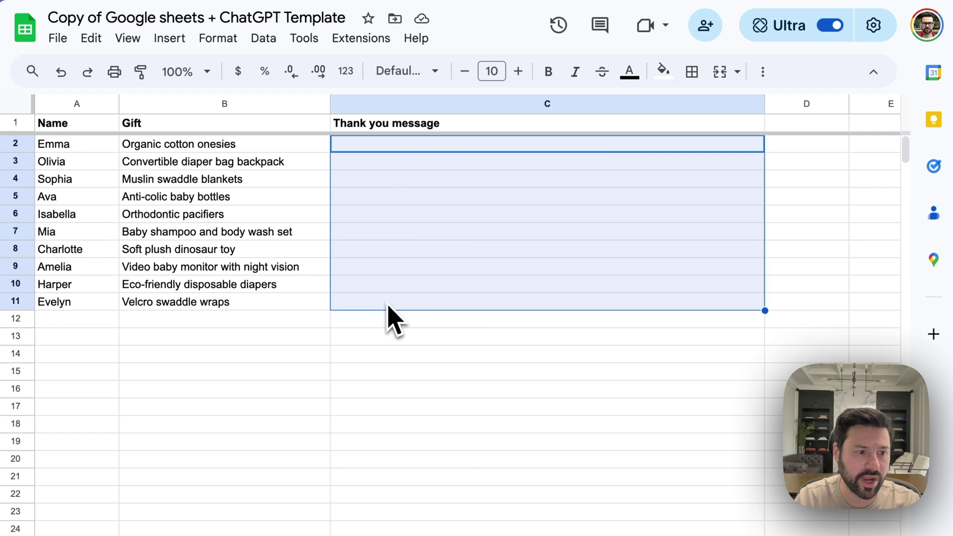
click(300, 344)
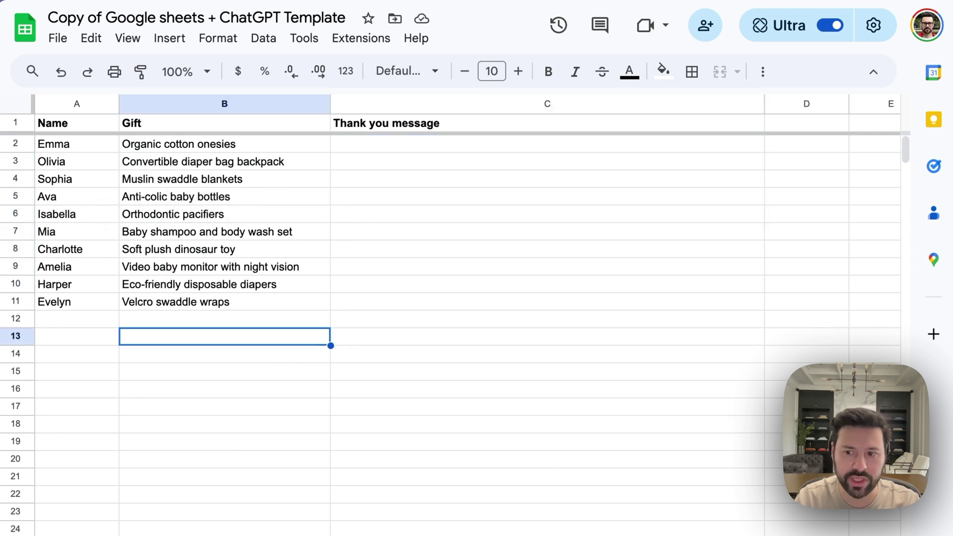
Enter the =ai two-sentence thank-you note formula in C2
click(478, 149)
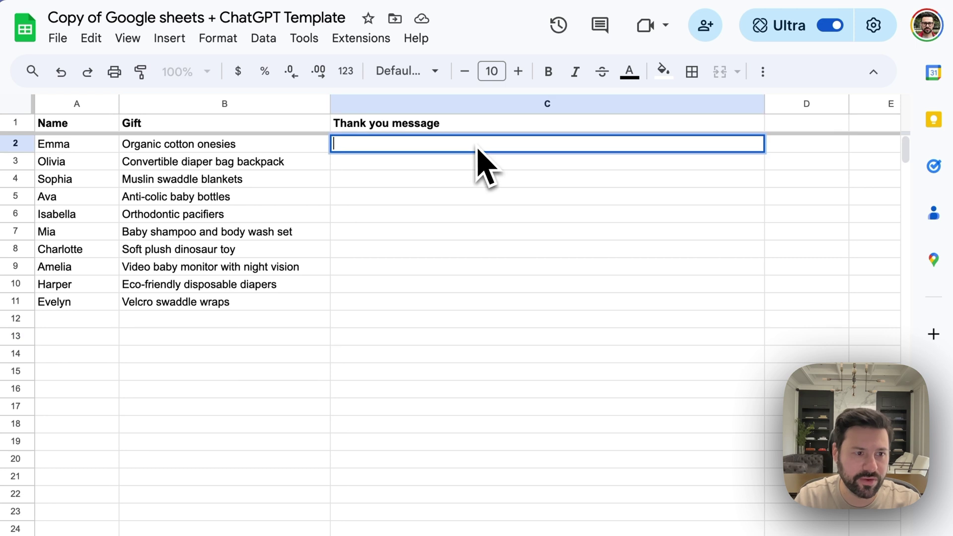
text(=ai("Write me a 2 sentence thank you note to: " & A2 & " for giving me the following baby shower gift: " & B2 & "."))
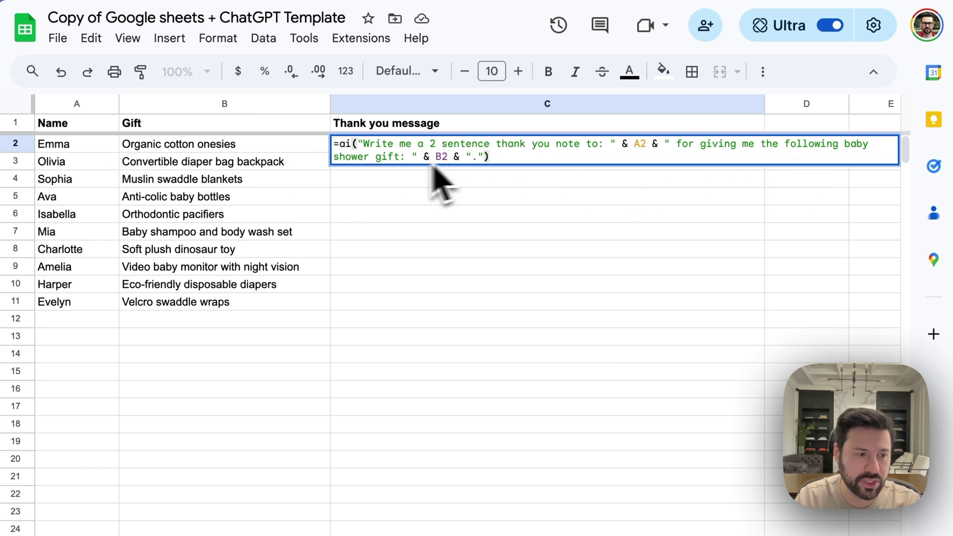
key(Return)
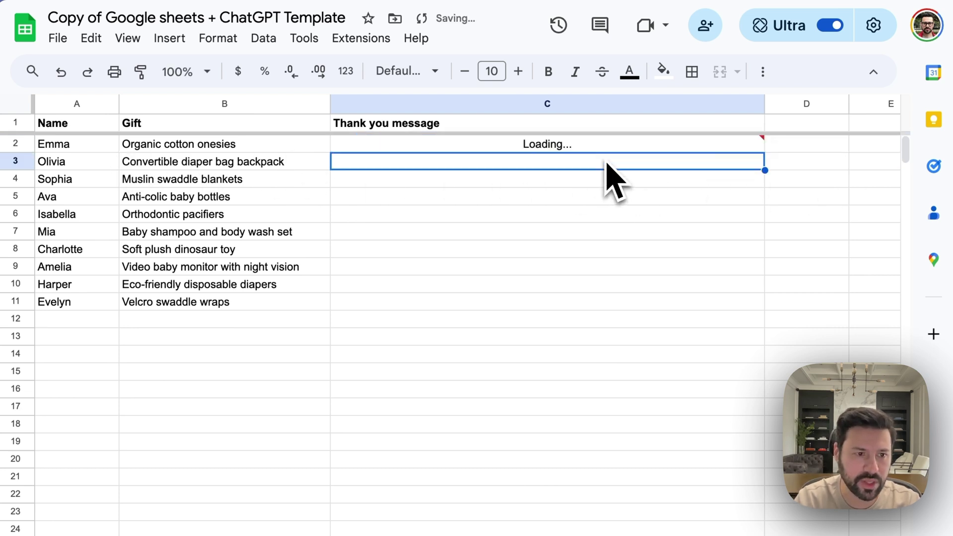
click(575, 228)
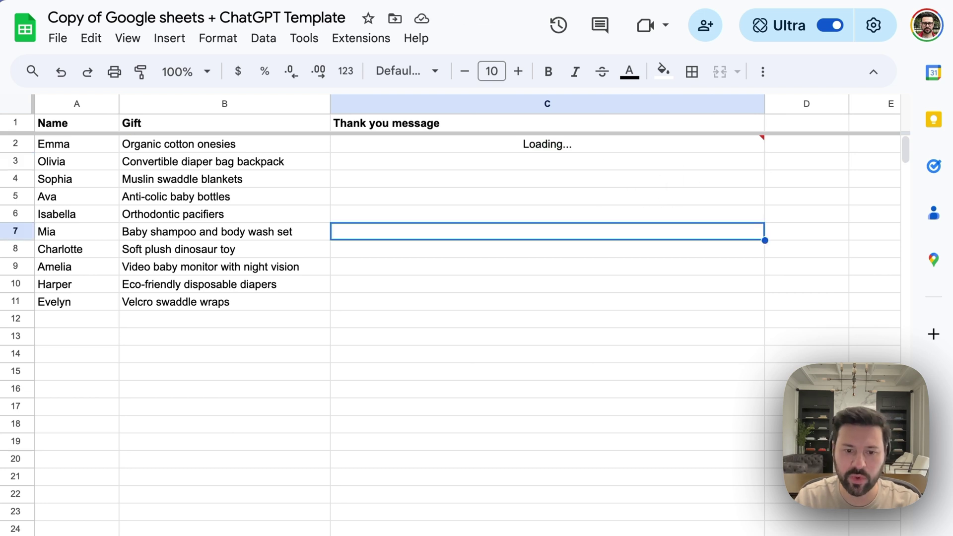
Fill the thank-you formula from C2 down to C11 so all 10 gifts get notes
click(600, 157)
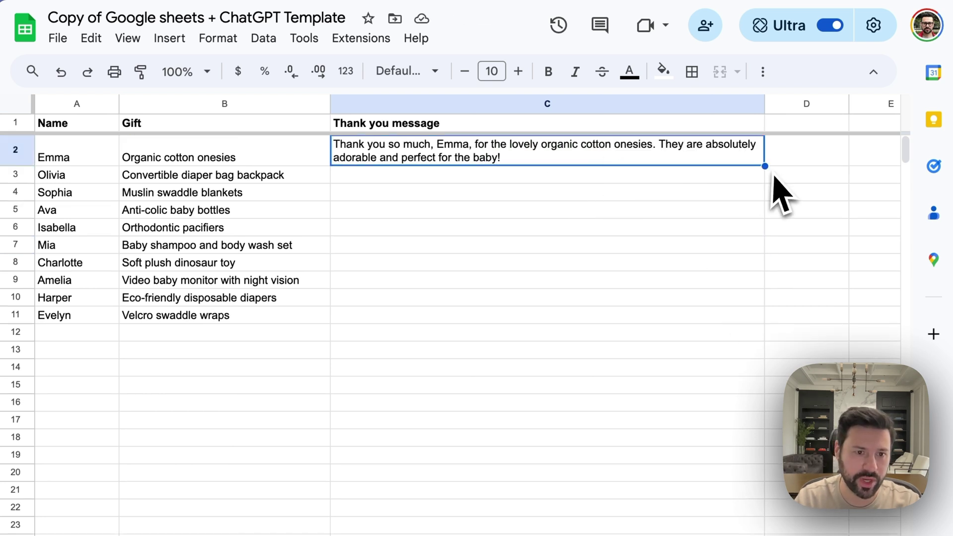
drag(765, 166, 692, 317)
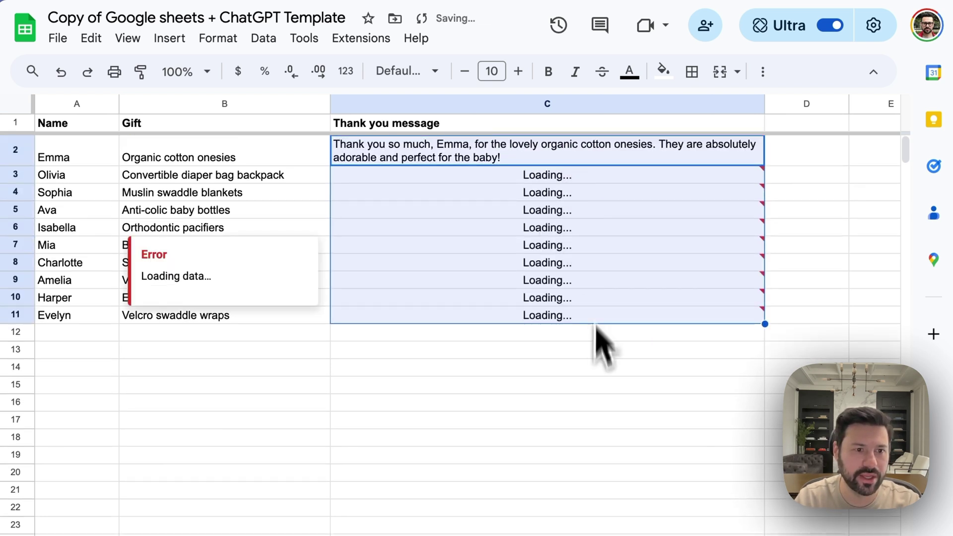
click(598, 364)
click(273, 369)
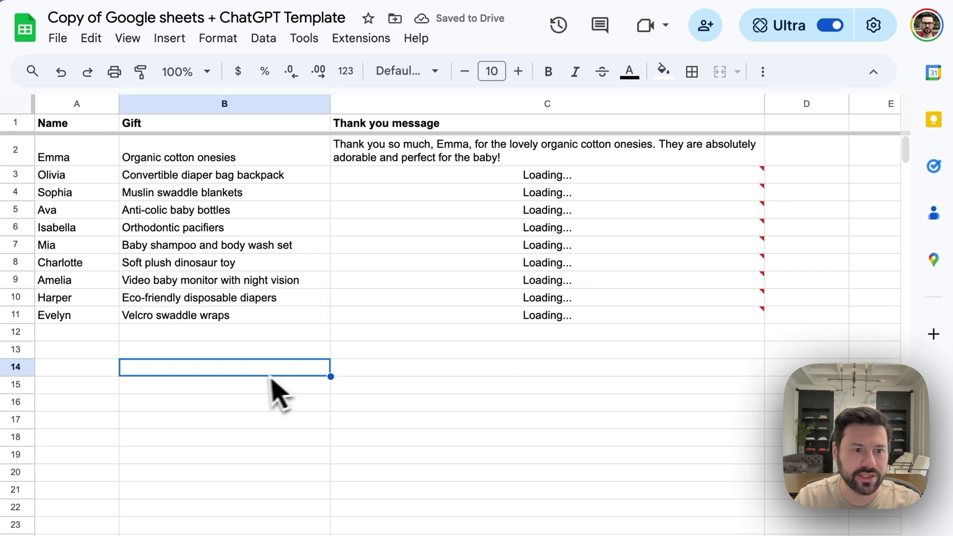
click(551, 300)
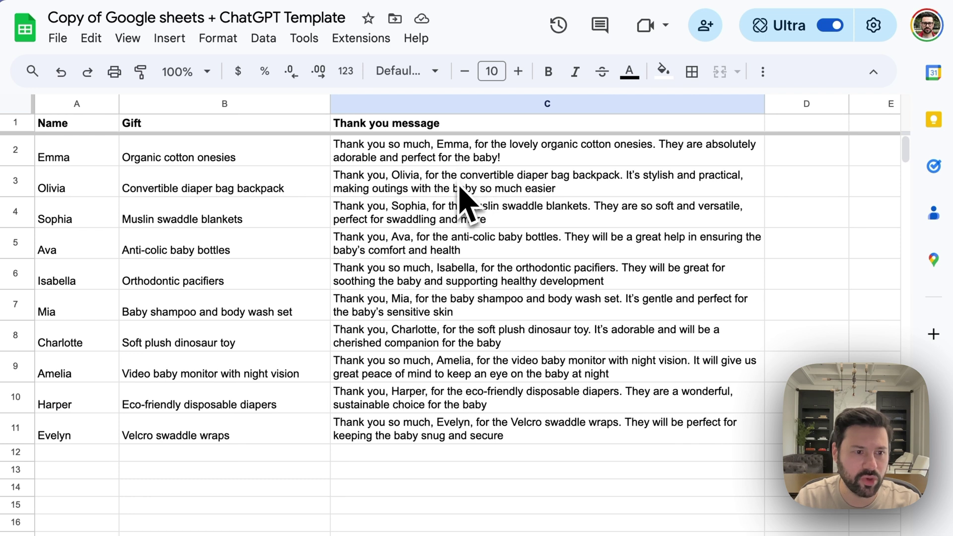
scroll(464, 223, right, 1)
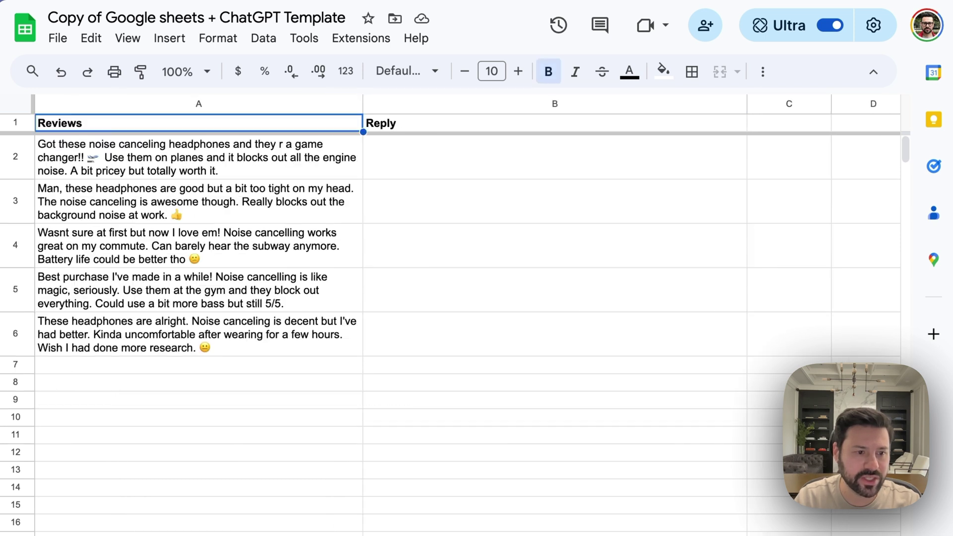
Put the =ai reply formula referencing A2 in B2 and fill it down to B6
click(595, 514)
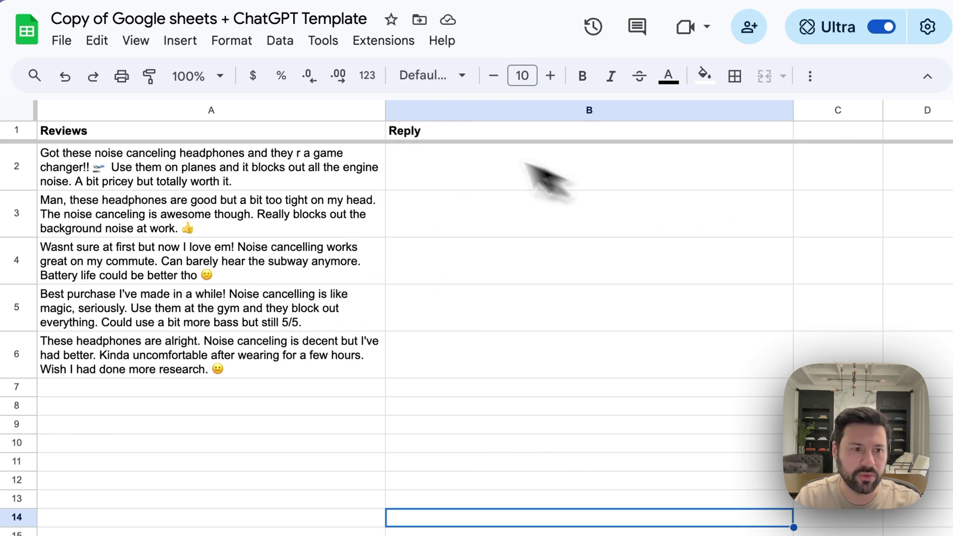
double_click(501, 181)
text(=ai("Write me a 2 sentence nice reply to the following testimonial: ", A2))
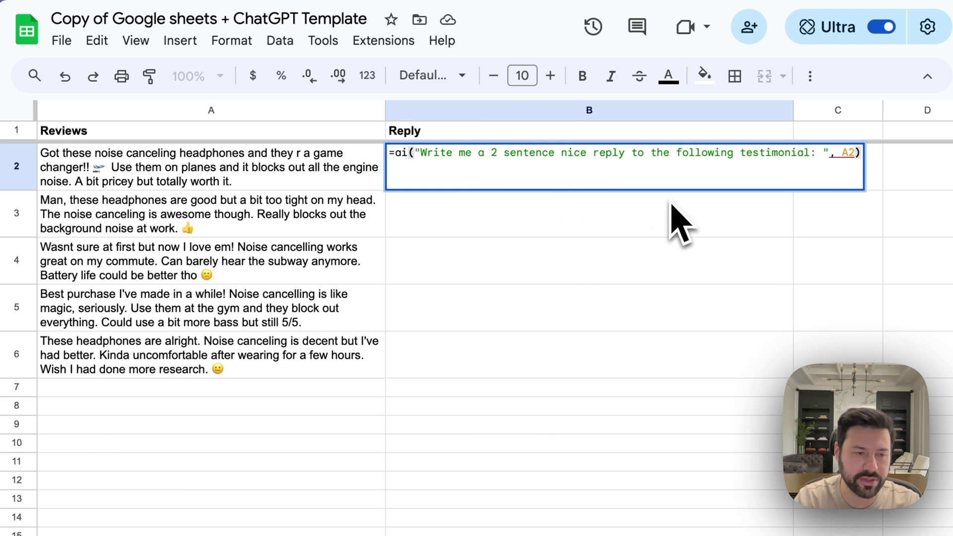
key(Return)
key(Up)
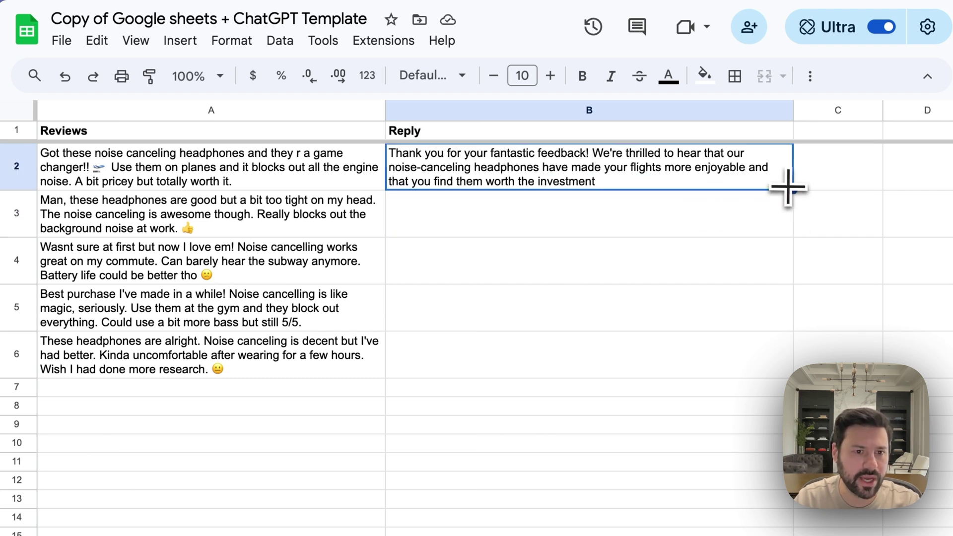
drag(788, 187, 715, 364)
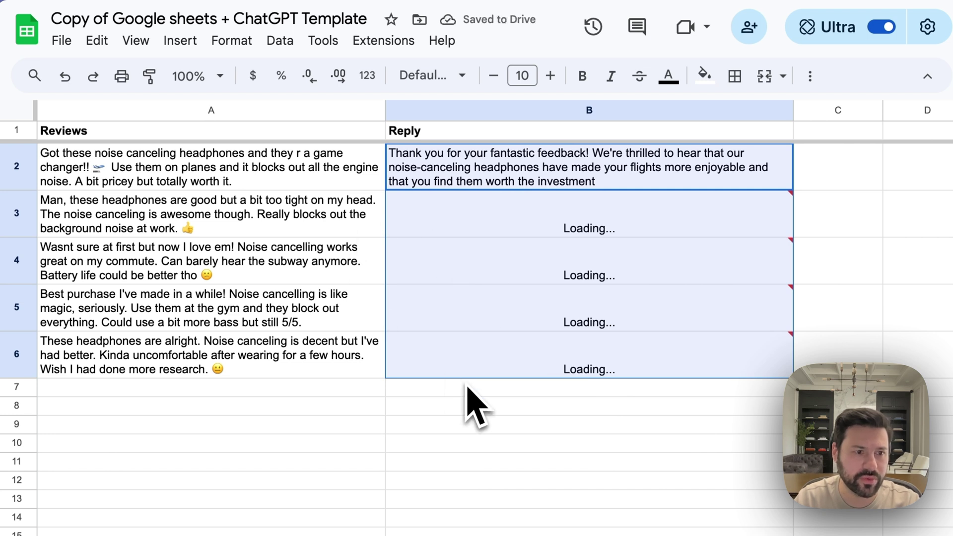
click(545, 387)
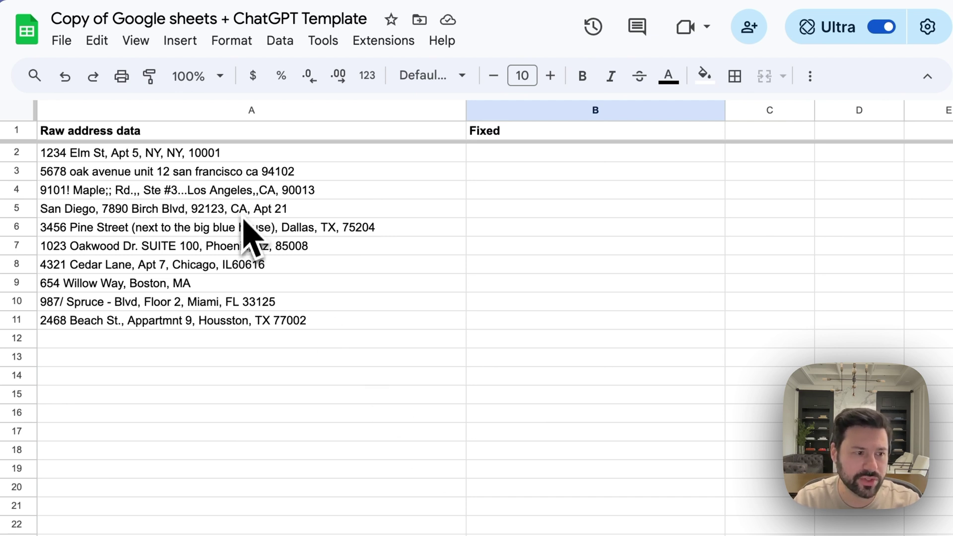
Enter the =ai address-fixing formula referencing A2 in B2, beside the messy addresses
drag(187, 319, 191, 234)
click(222, 193)
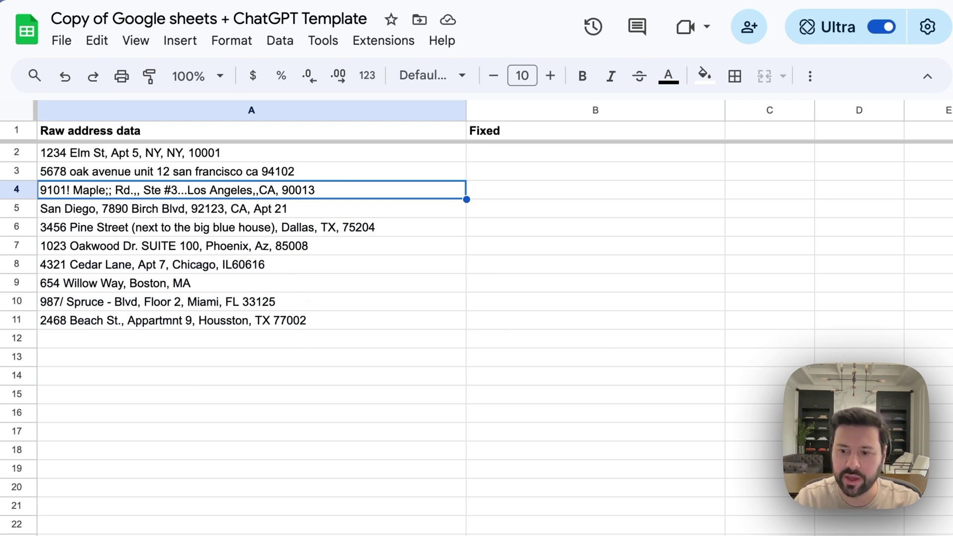
click(502, 157)
text(=ai("Fix the following address so it's formatted correctly for shipping: ", A2))
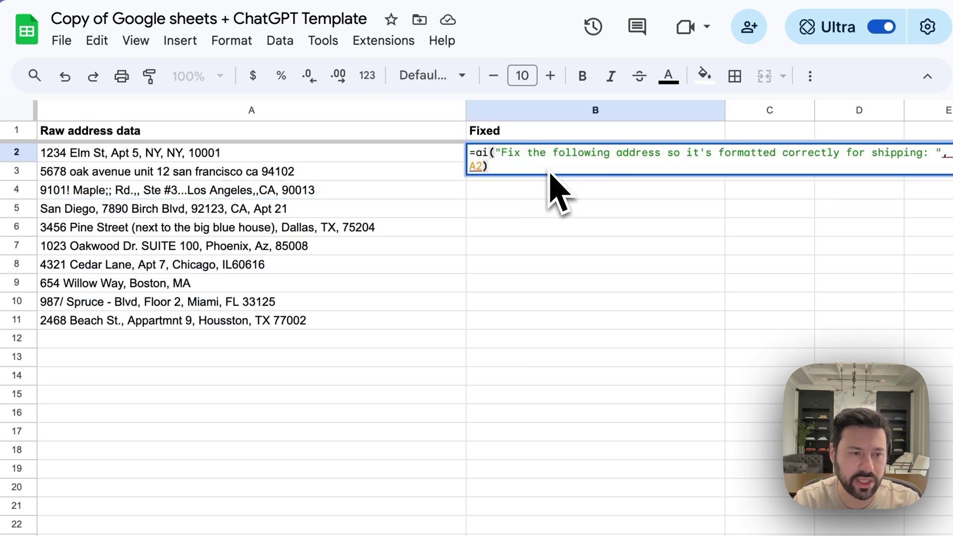
key(Return)
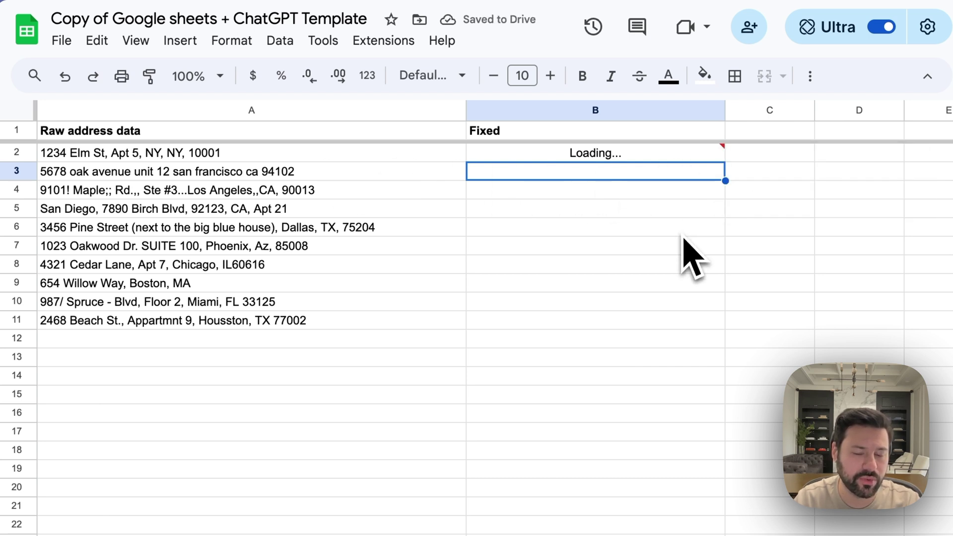
Fill the address formula from B2 down to B11 for all ten addresses
click(710, 154)
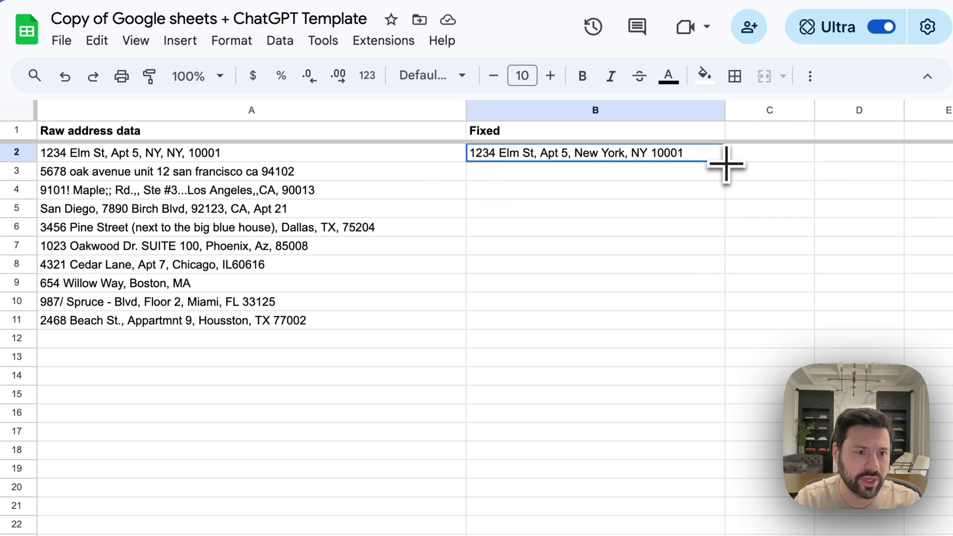
drag(726, 163, 675, 323)
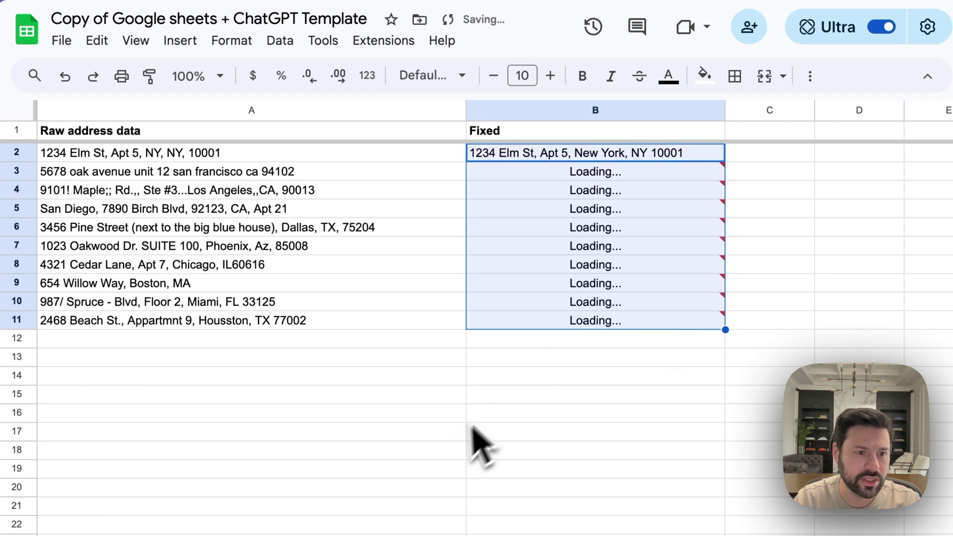
click(451, 439)
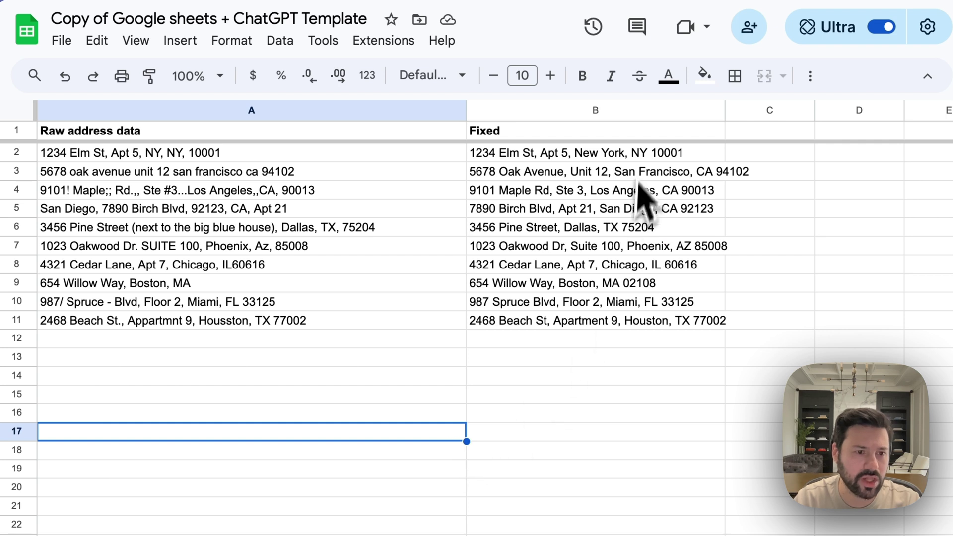
scroll(610, 347, down, 1)
click(584, 375)
scroll(585, 392, up, 1)
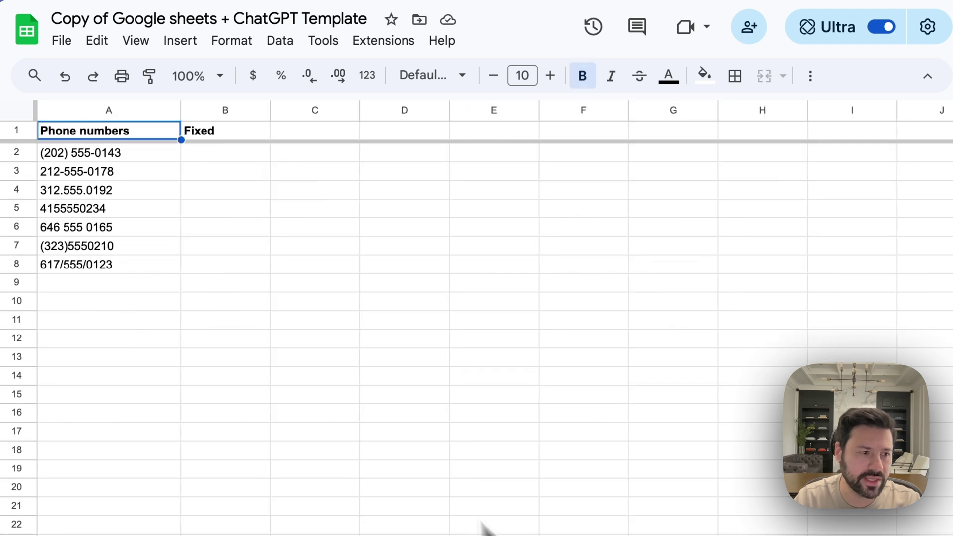
click(365, 339)
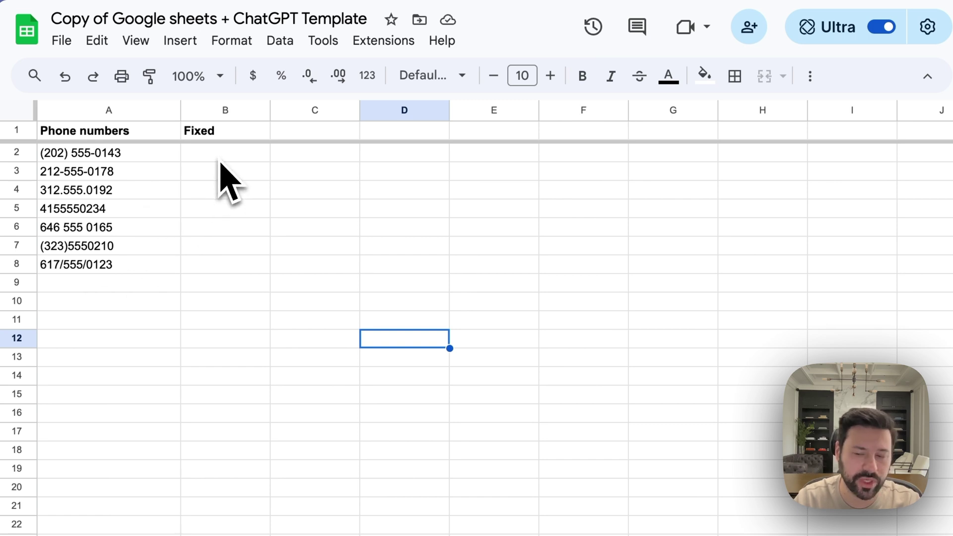
click(241, 158)
text(=ai("Fix the following phone number so it follows proper formatting: ", A2))
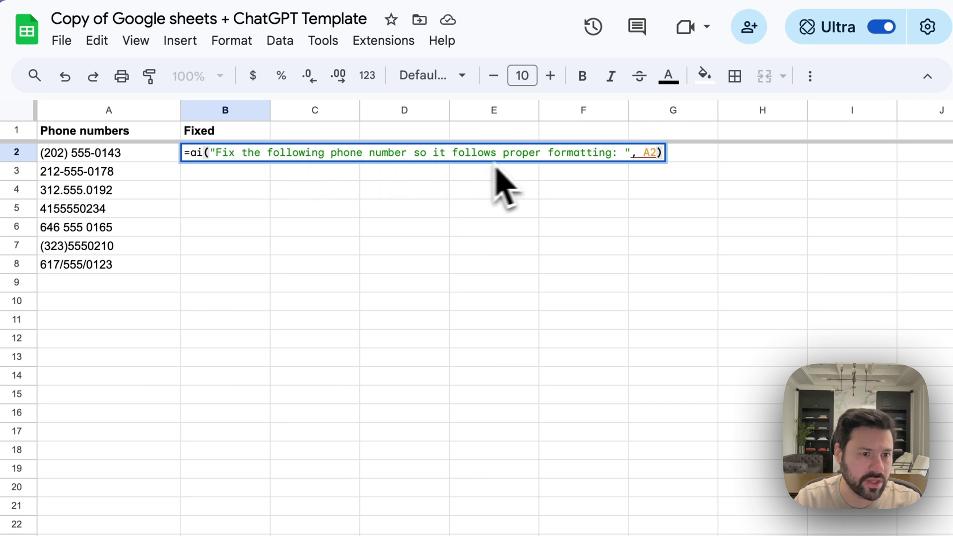
key(Return)
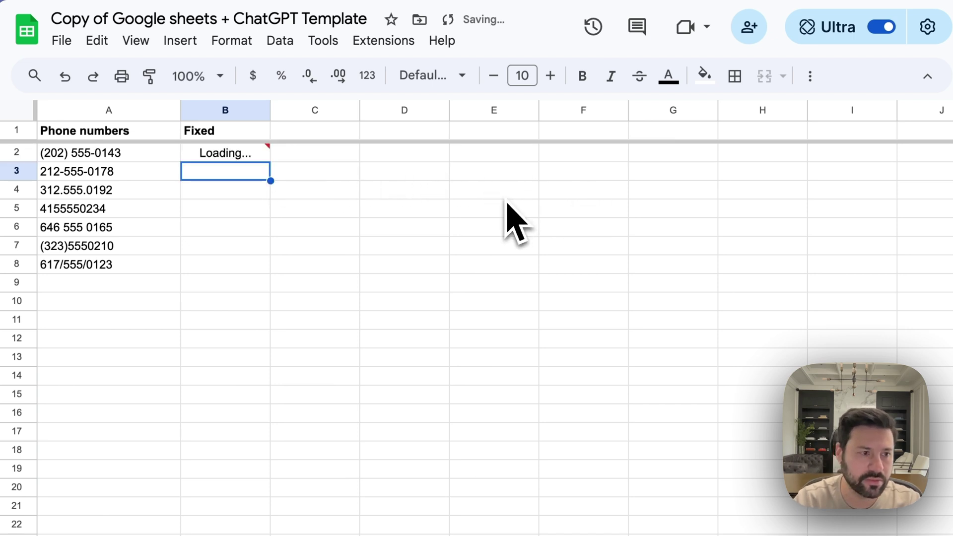
click(262, 155)
drag(271, 163, 246, 264)
click(313, 155)
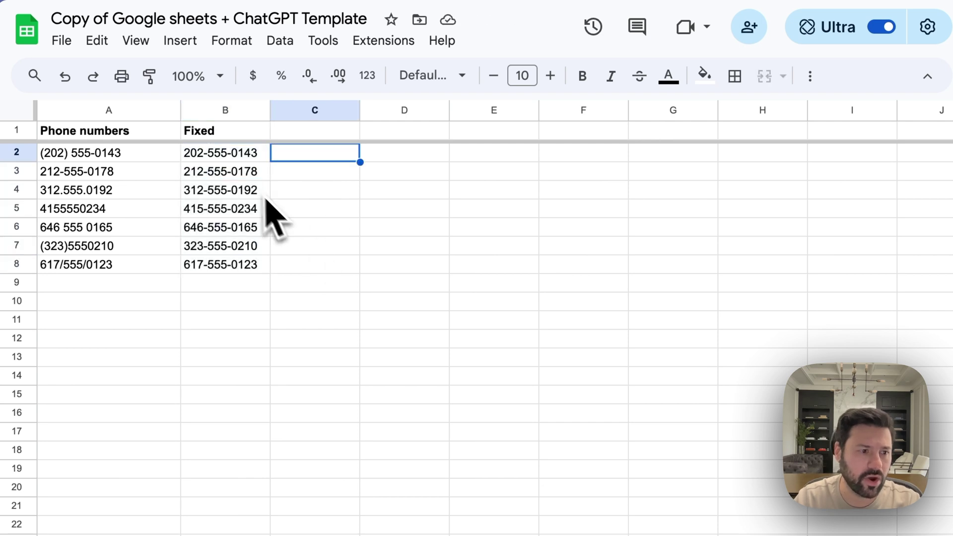
click(327, 268)
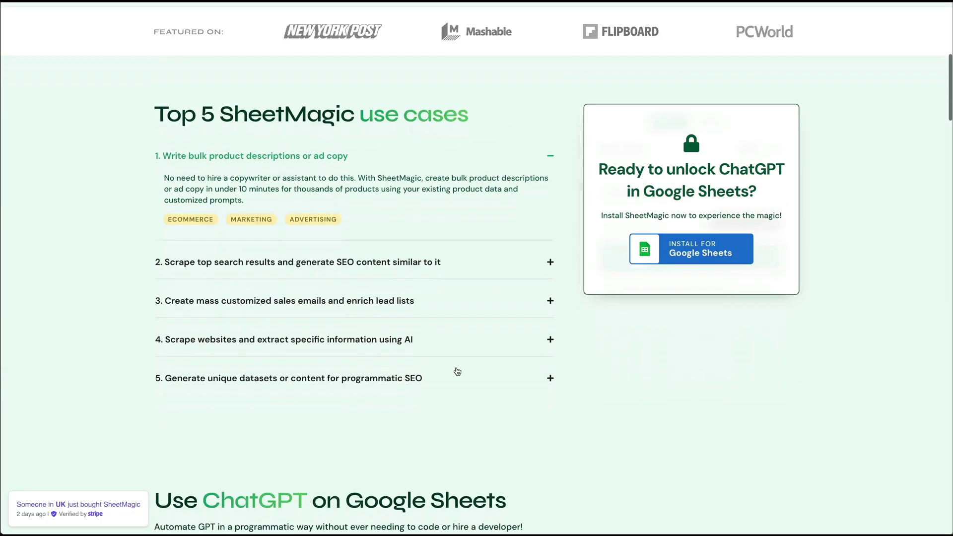
Go to the SheetMagic Pricing page showing the $19 Solo and $79 Team plans
scroll(456, 371, up, 10)
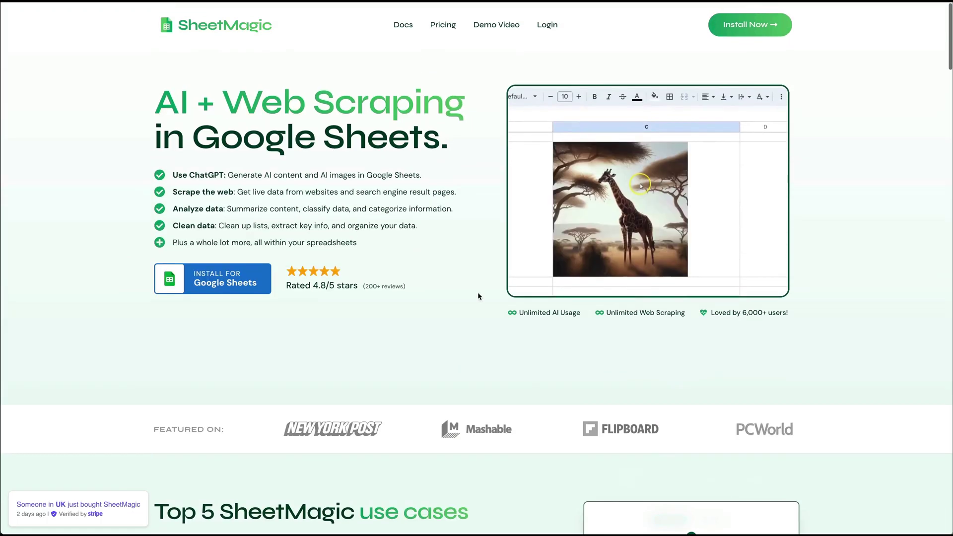
click(443, 27)
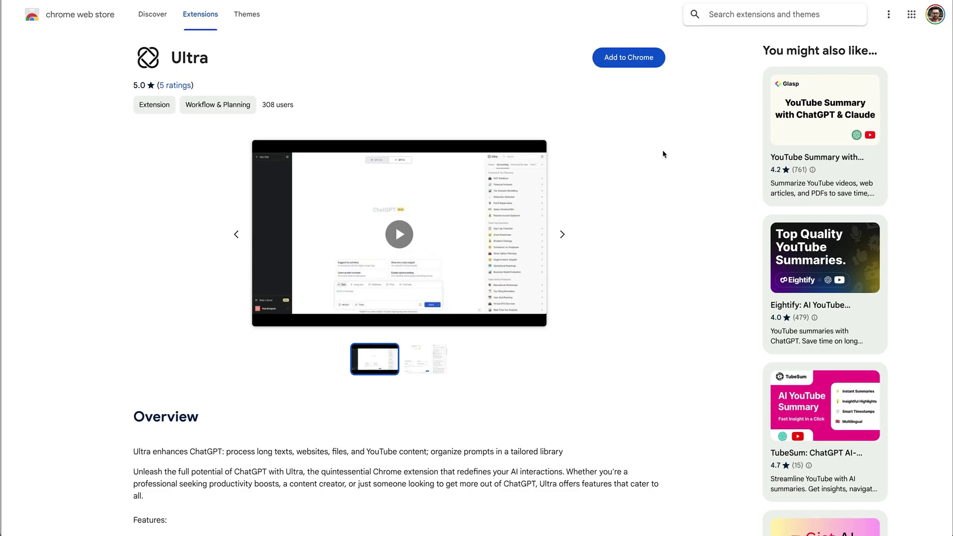
Add the Ultra extension to Chrome and confirm the installation
click(625, 64)
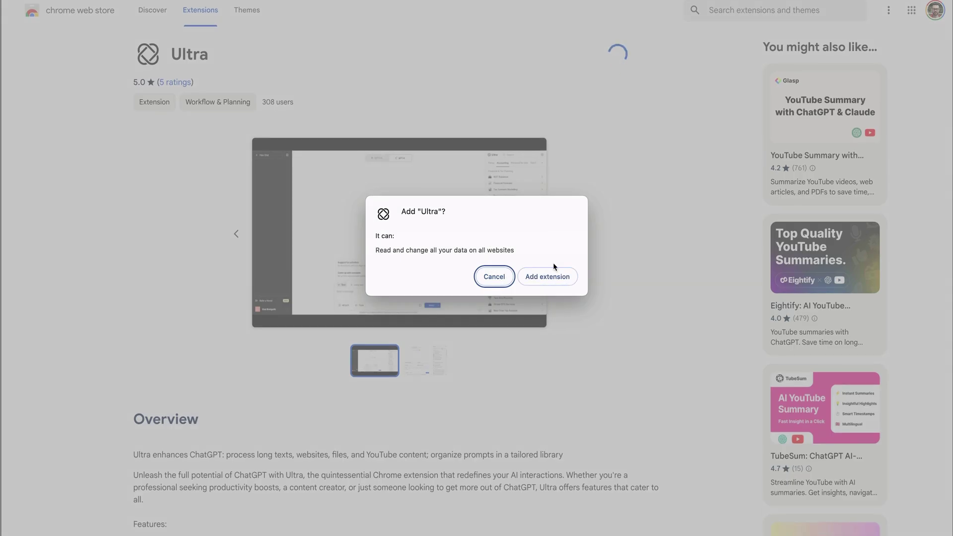
click(550, 277)
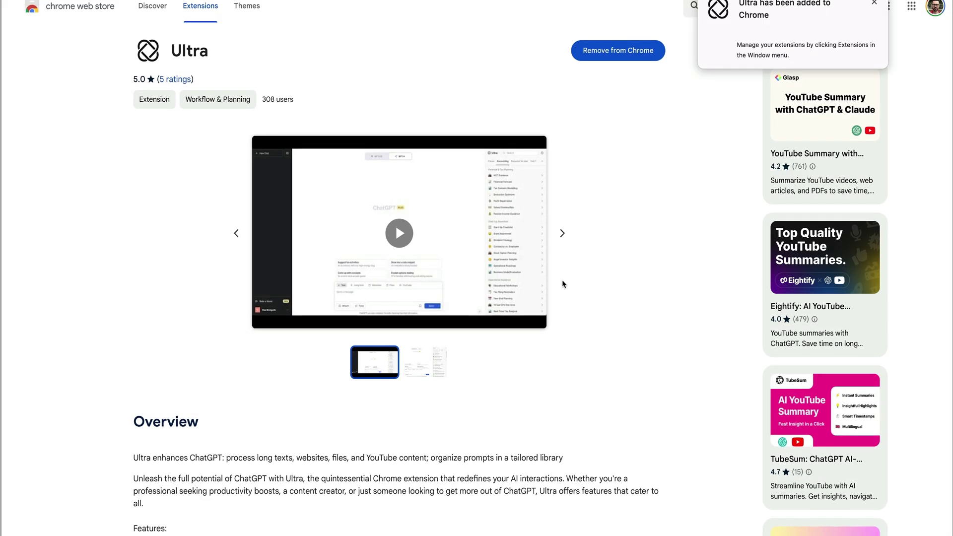